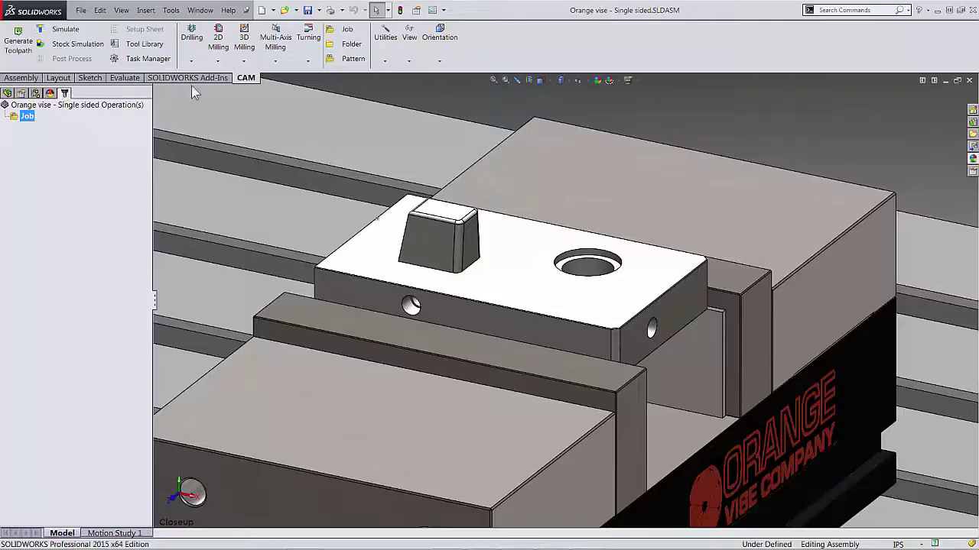
Start a 2D Face operation, then restore the vise's Closeup saved view.
left_click(218, 42)
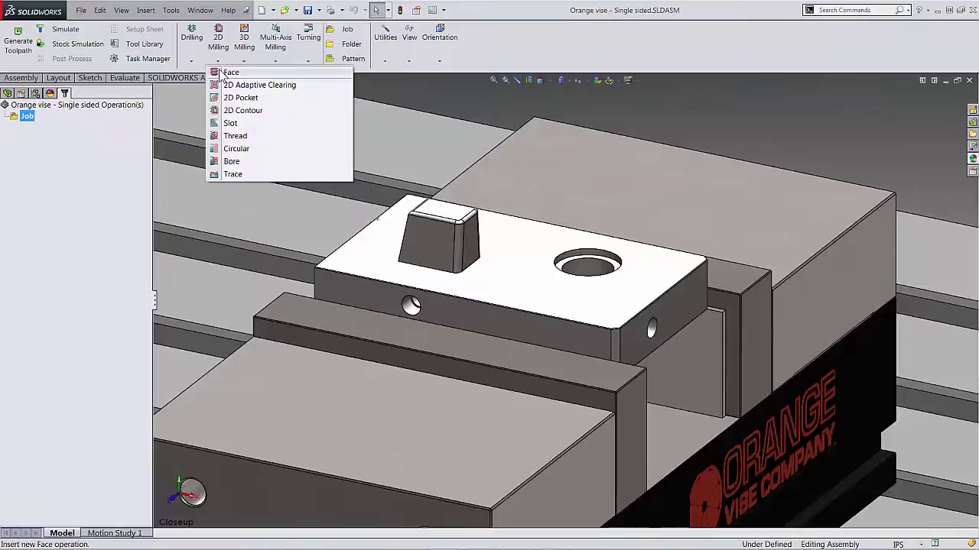
left_click(221, 71)
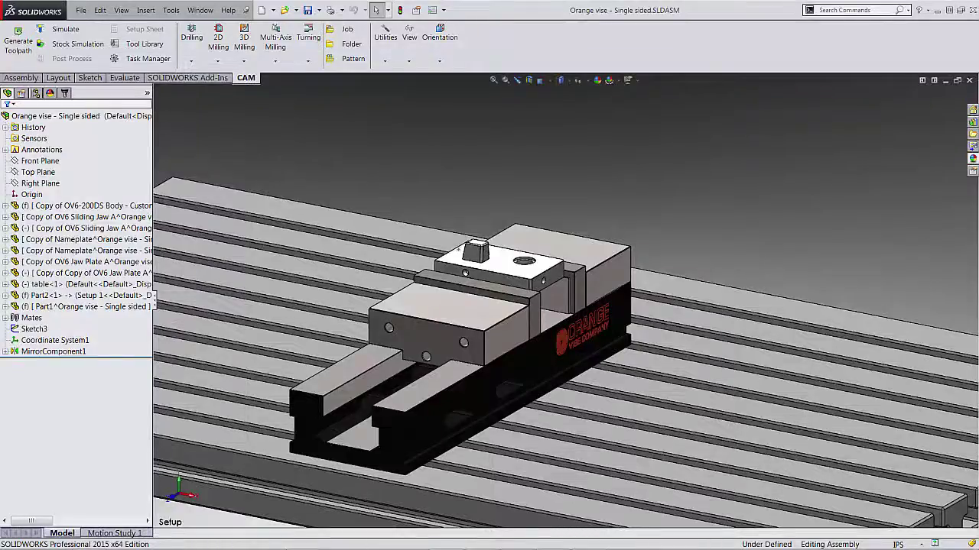
key("f")
key("space")
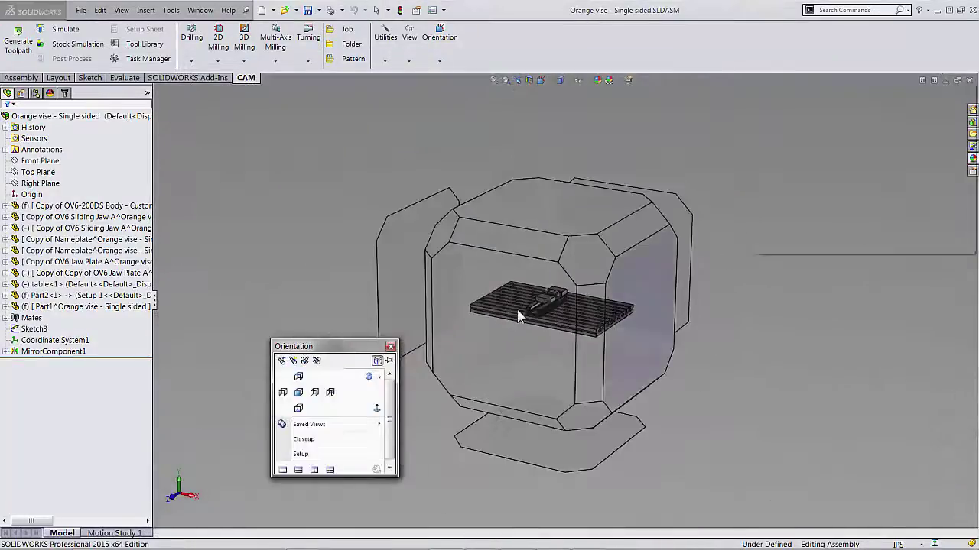
left_click(305, 440)
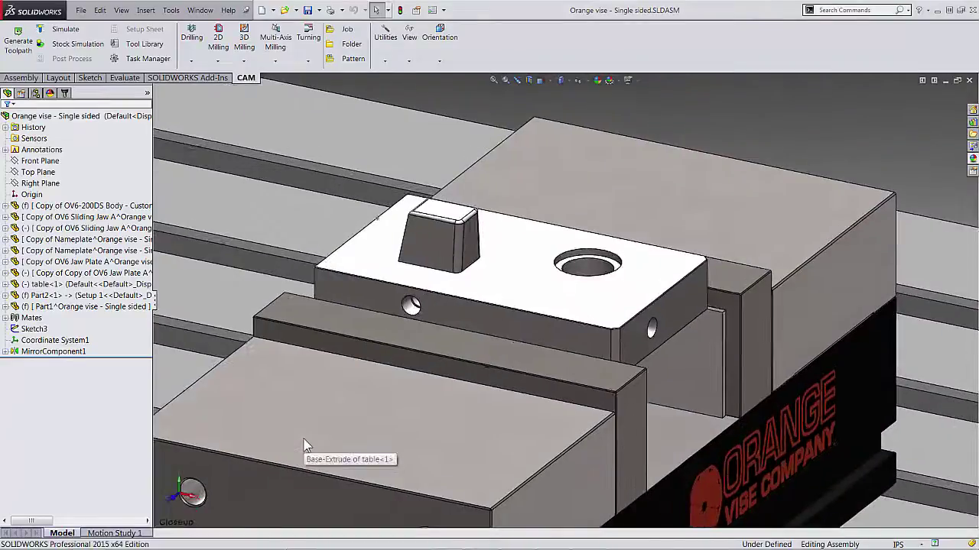
Show the CAM tree, start a new Face operation and open its tool library.
left_click(64, 92)
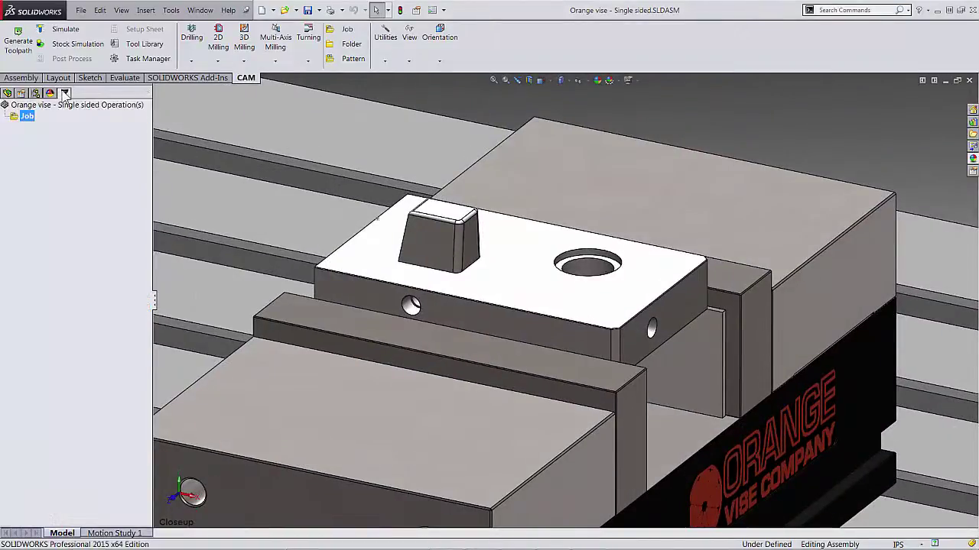
left_click(218, 42)
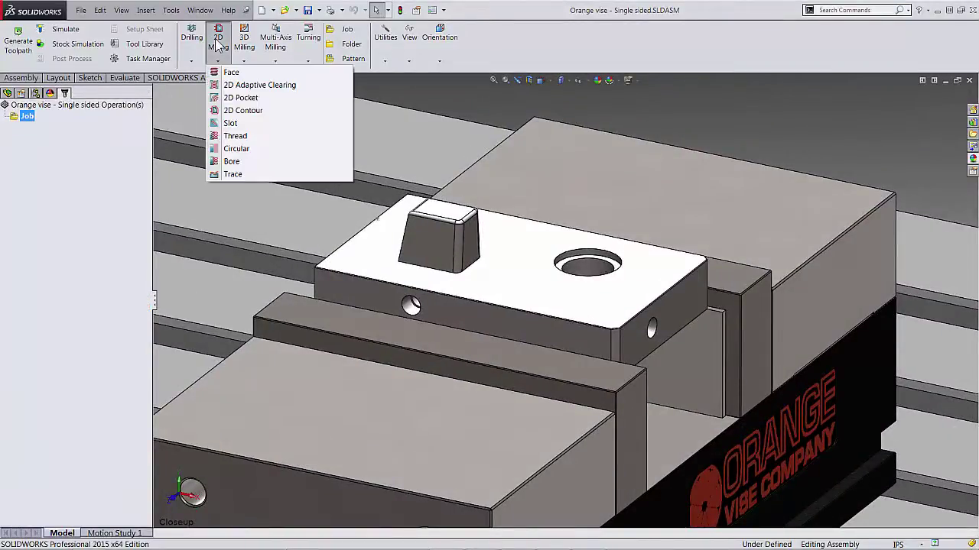
left_click(223, 72)
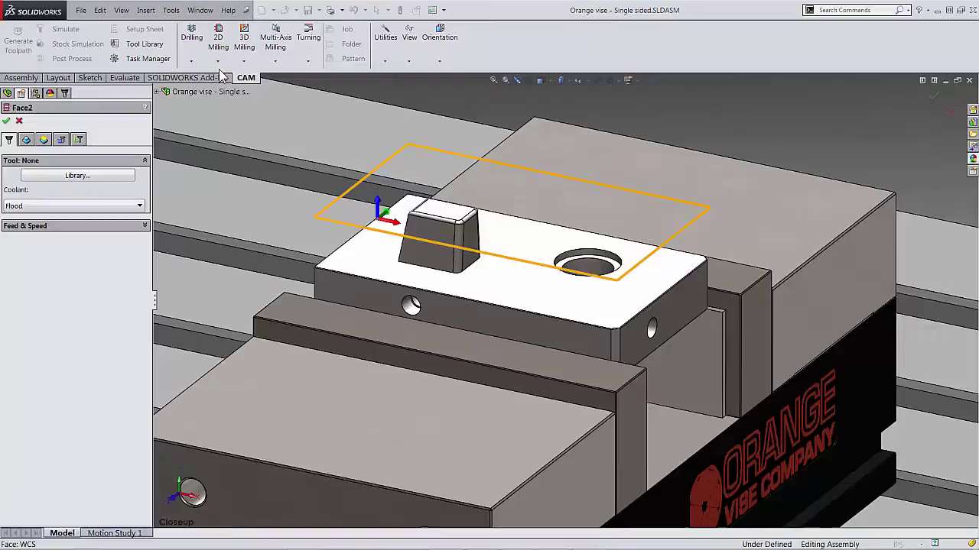
left_click(110, 179)
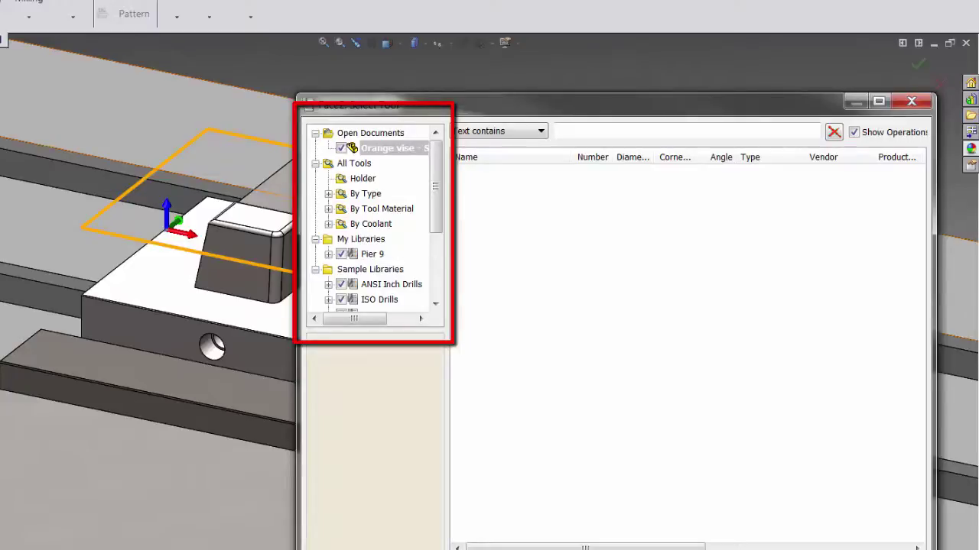
left_click_drag(440, 189, 444, 260)
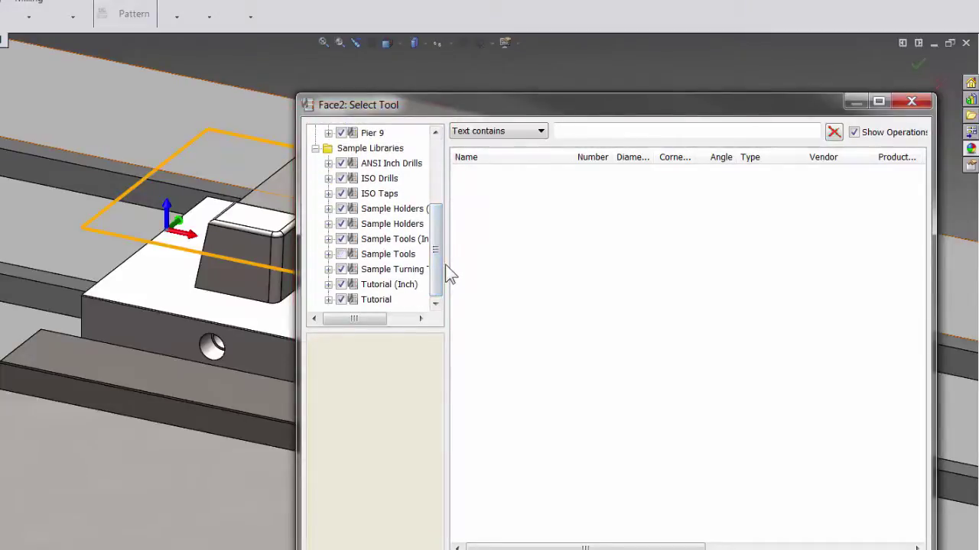
Select tool #1, the Ø2" face mill from Tutorial (Inch), for Face2 (955rpm, 20in/min).
left_click(384, 283)
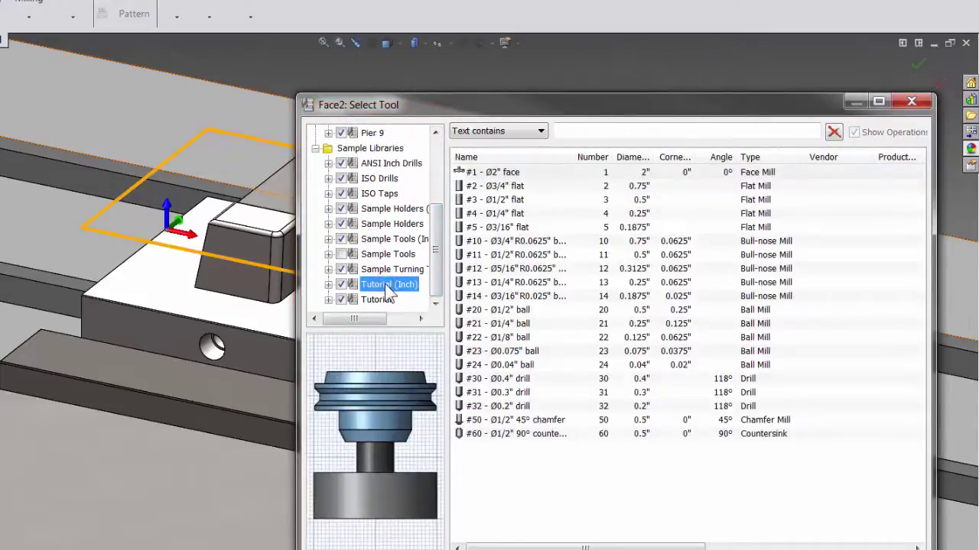
left_click(578, 176)
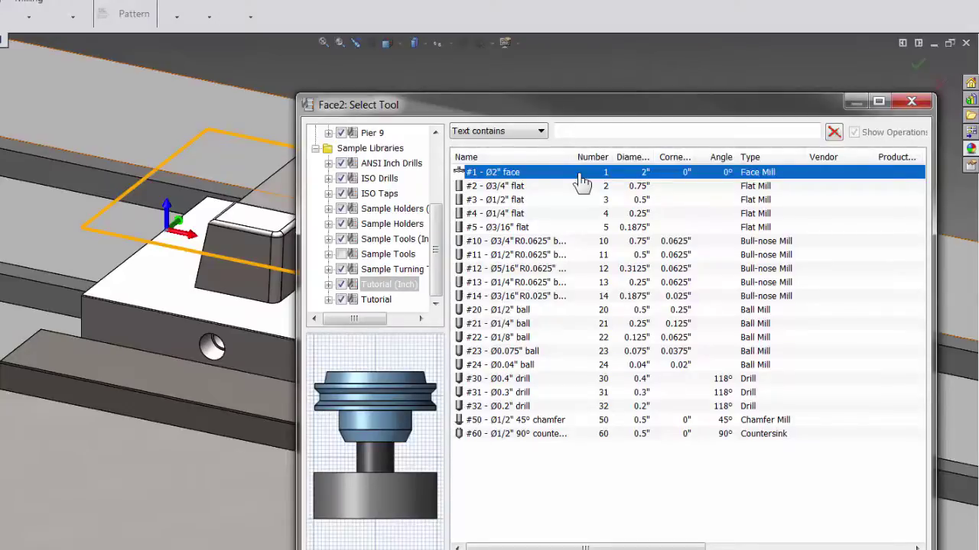
right_click(580, 177)
left_click(620, 196)
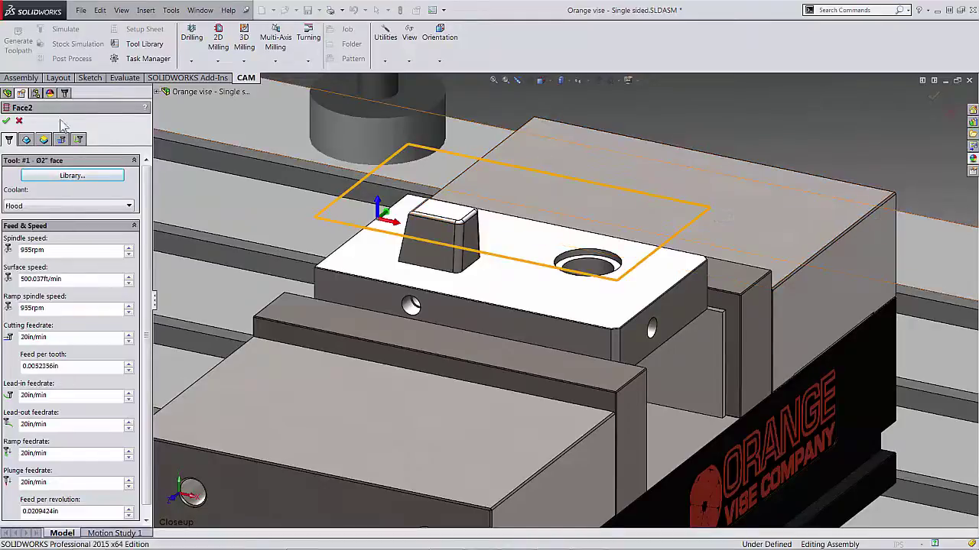
Generate the Face2 toolpath and play it through in the cutting simulation.
left_click(6, 121)
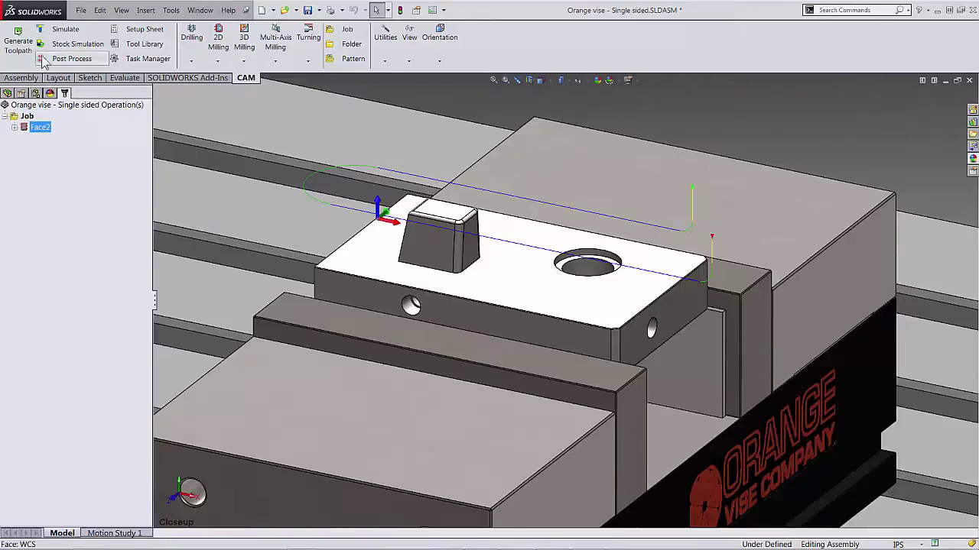
left_click(60, 33)
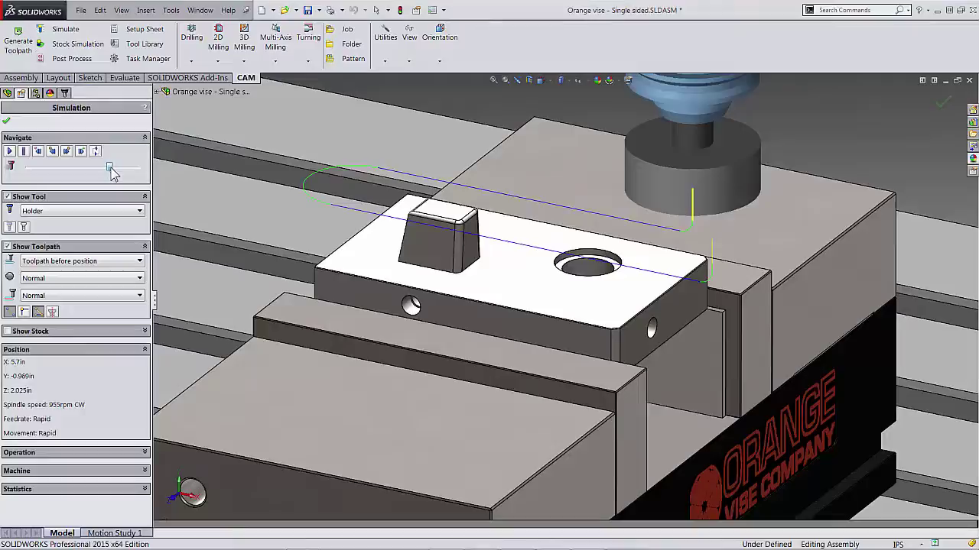
left_click_drag(109, 169, 121, 170)
left_click(9, 154)
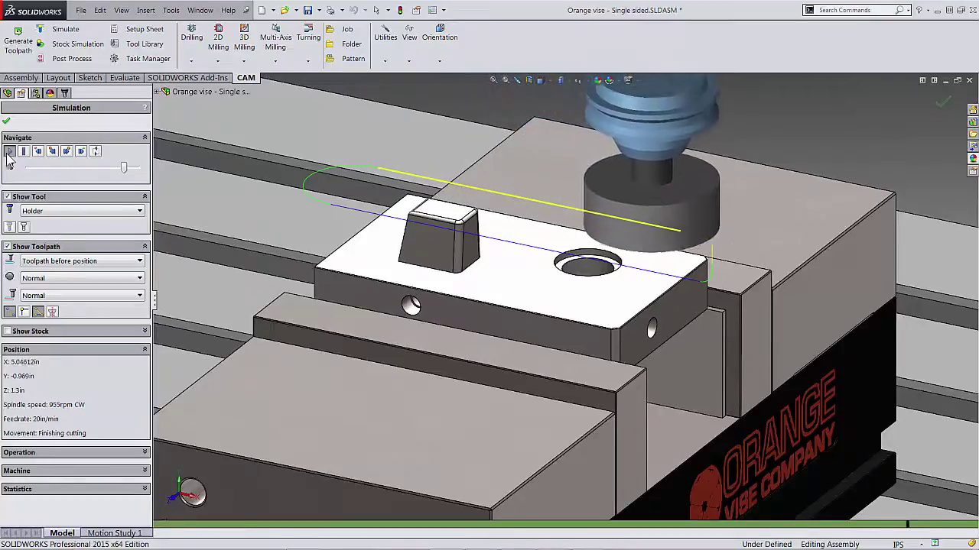
left_click(7, 121)
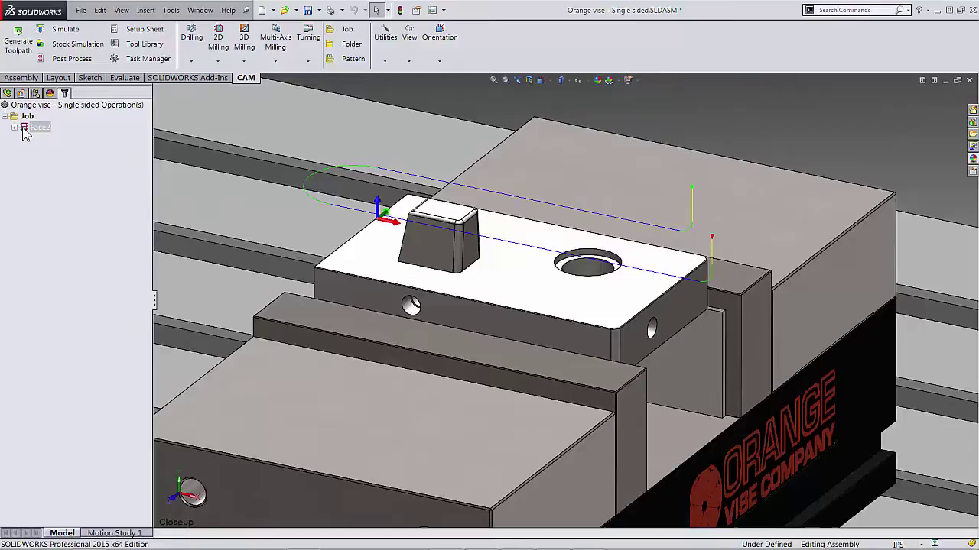
Edit Face2 and swap its cutter to the #3 Ø1/2" flat end mill (3000rpm, 30in/min).
right_click(34, 128)
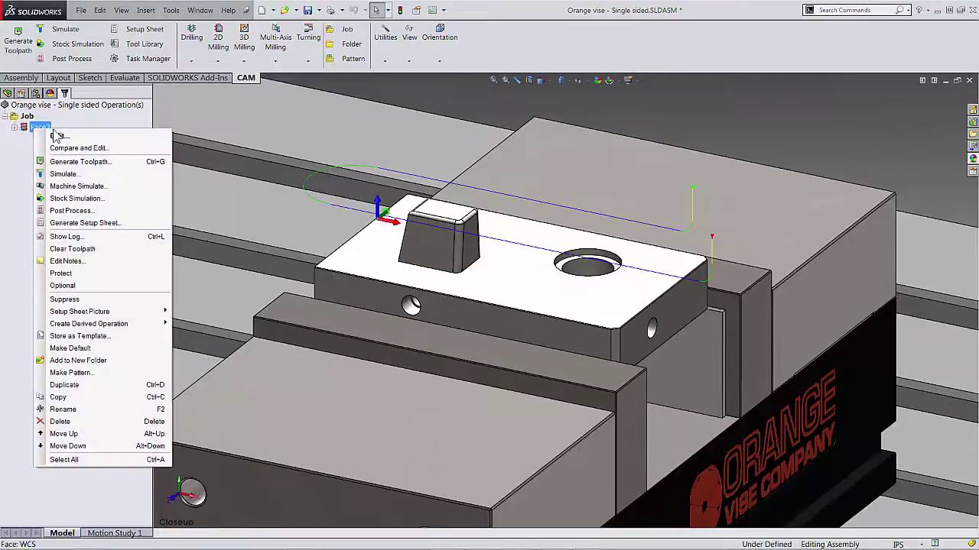
left_click(57, 136)
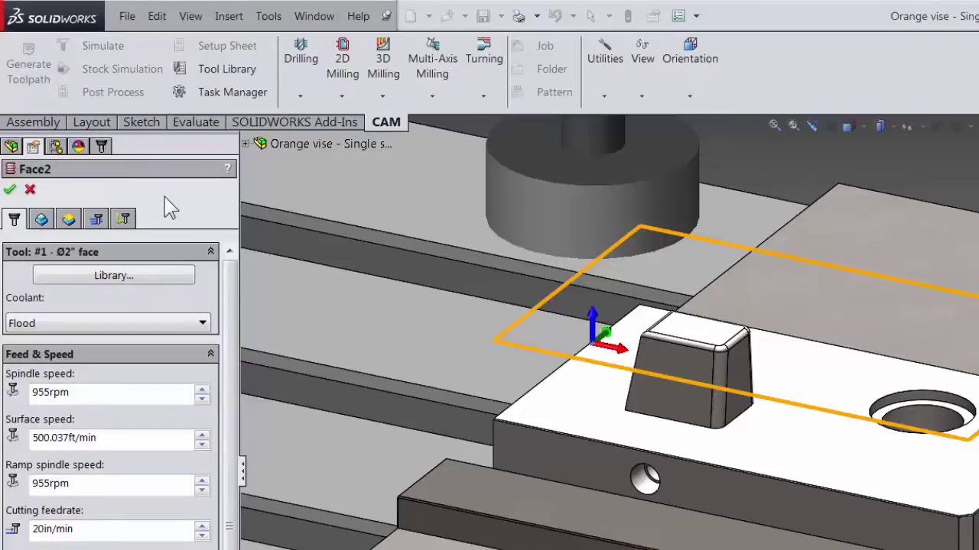
left_click(139, 276)
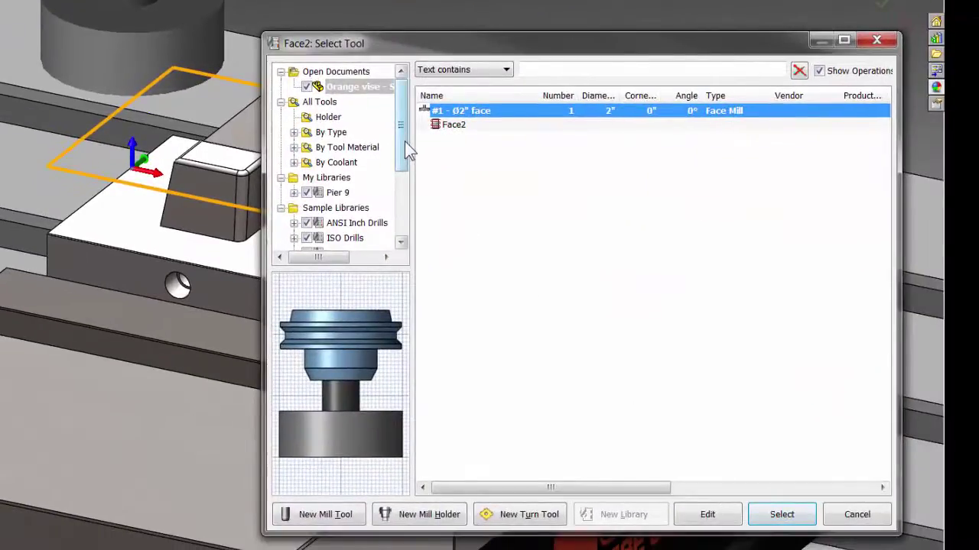
left_click_drag(559, 193, 564, 257)
left_click_drag(408, 200, 404, 232)
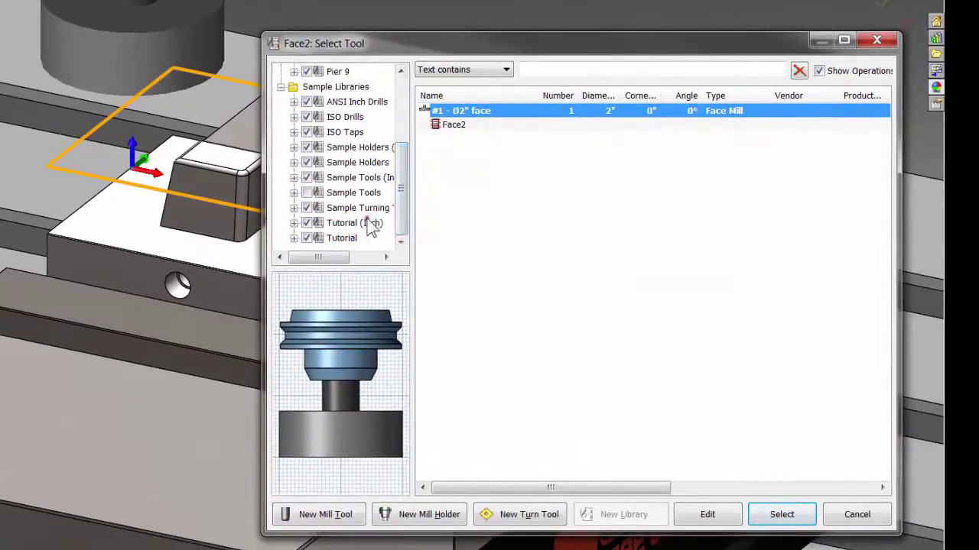
left_click(368, 224)
left_click(480, 141)
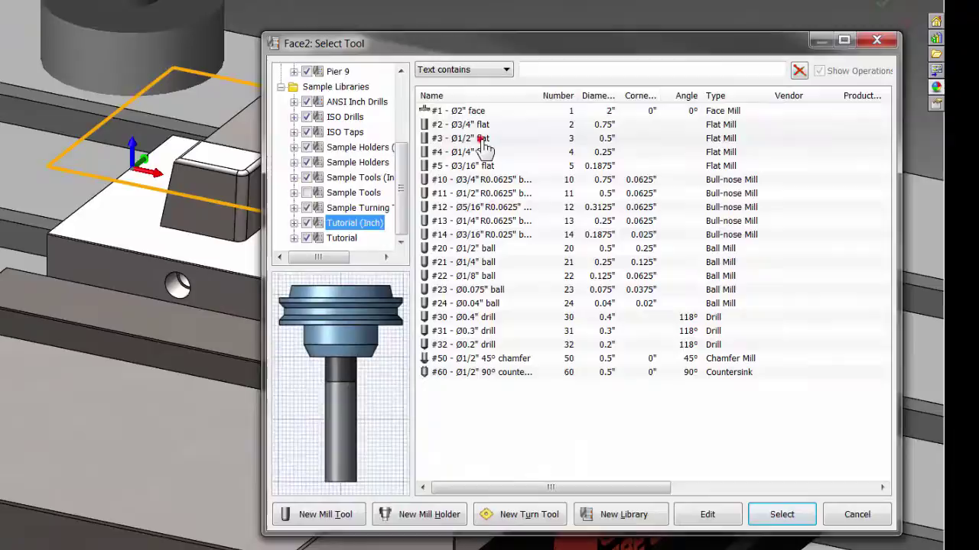
right_click(482, 142)
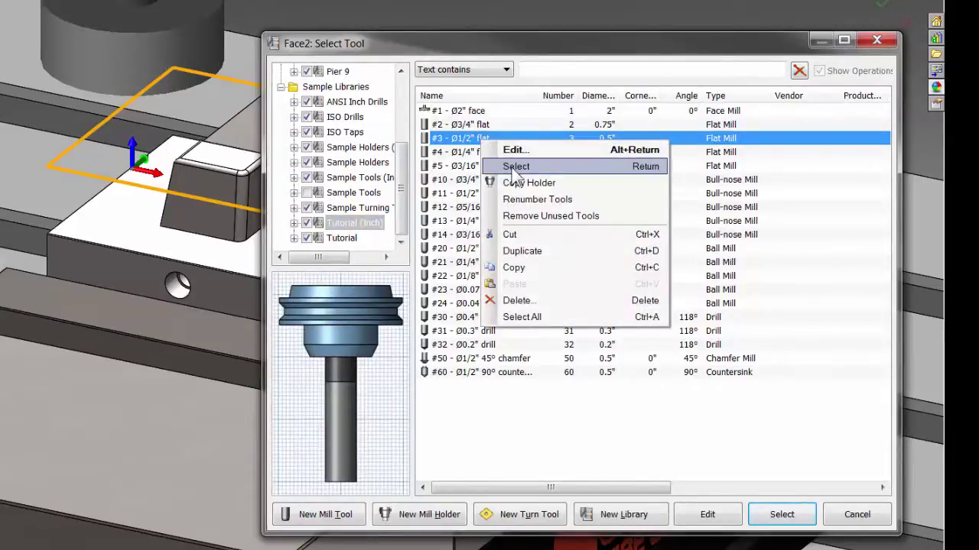
left_click(511, 166)
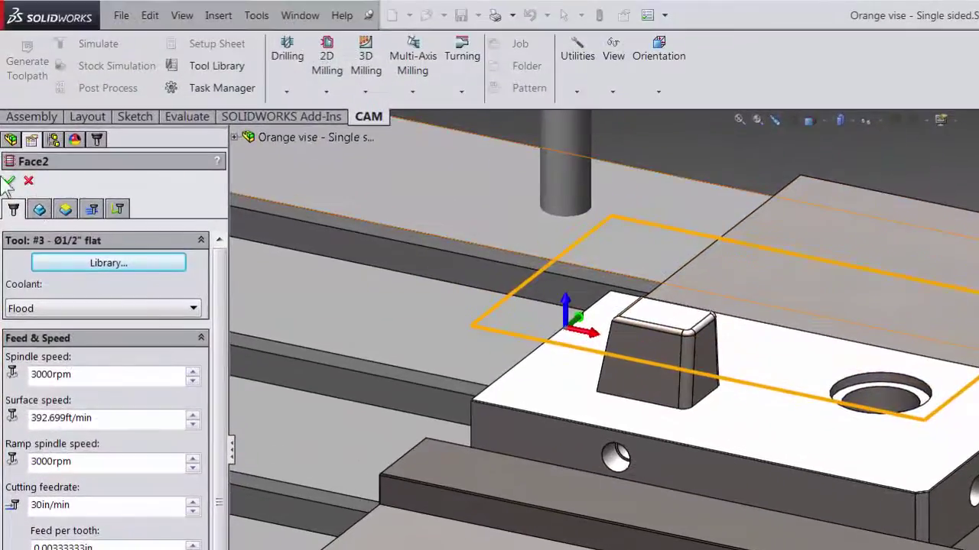
left_click(41, 211)
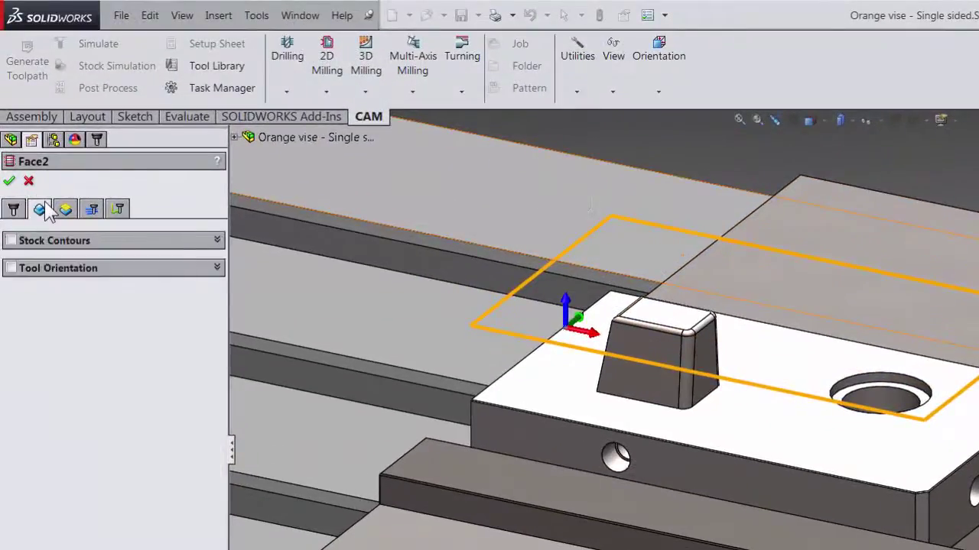
left_click(38, 242)
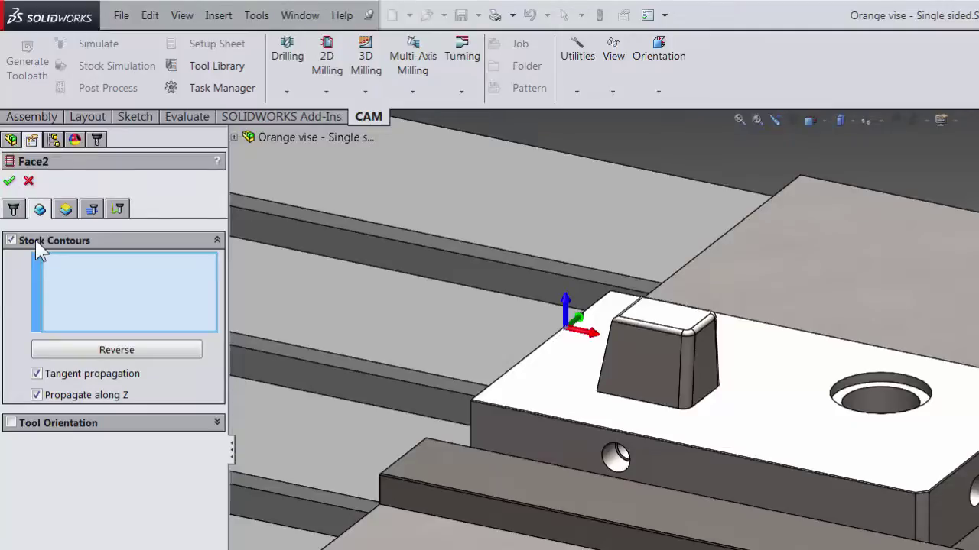
left_click(663, 321)
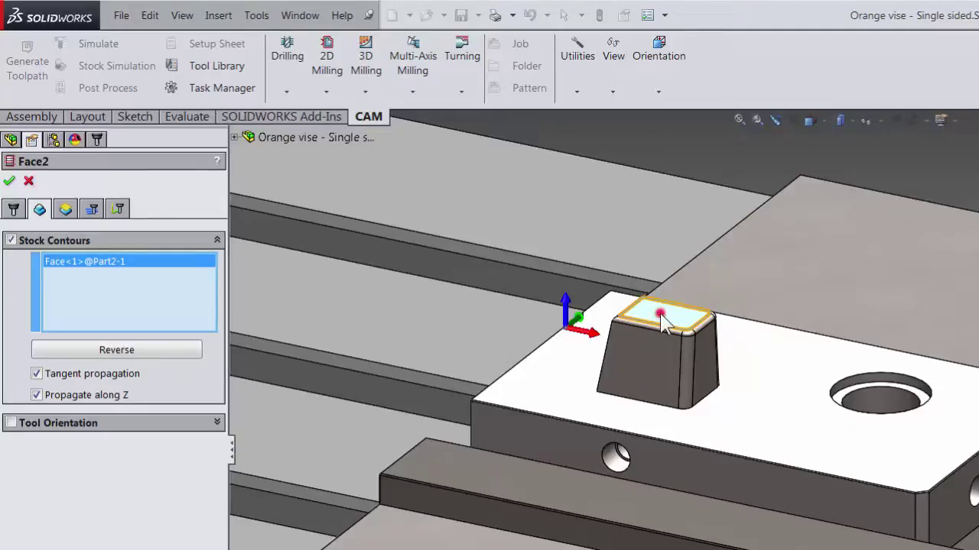
left_click(661, 322)
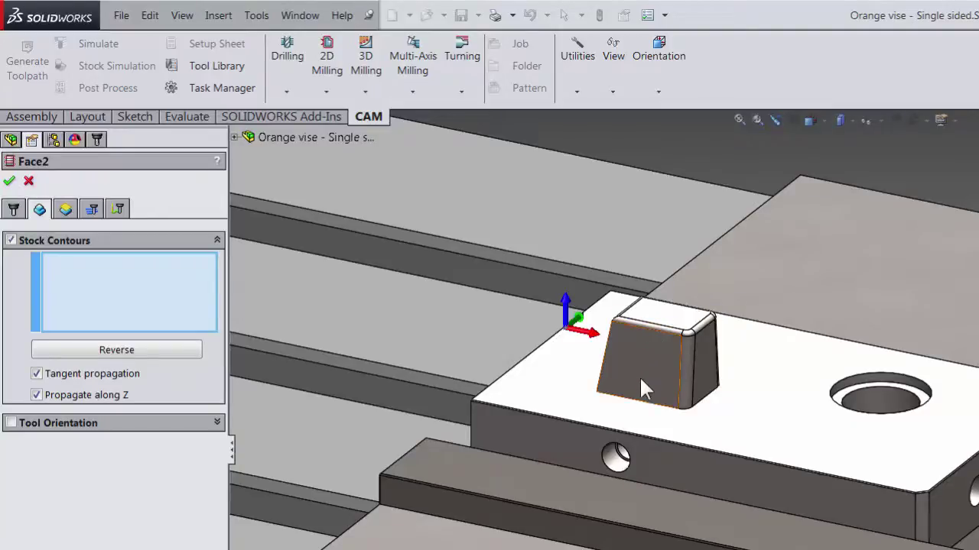
left_click(641, 404)
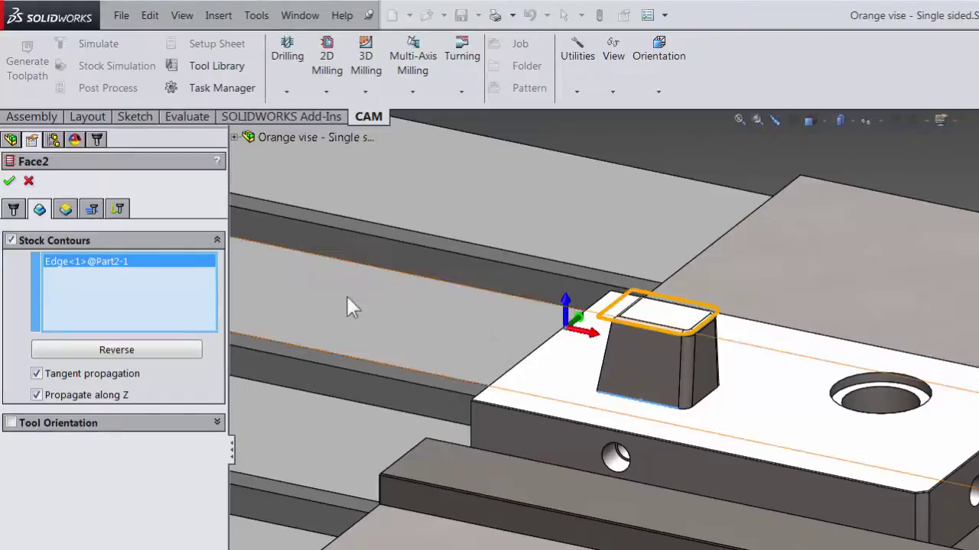
Try Bottom height offsets .03 and -.5, then keep 0 from Model Top and accept Face2.
left_click(68, 210)
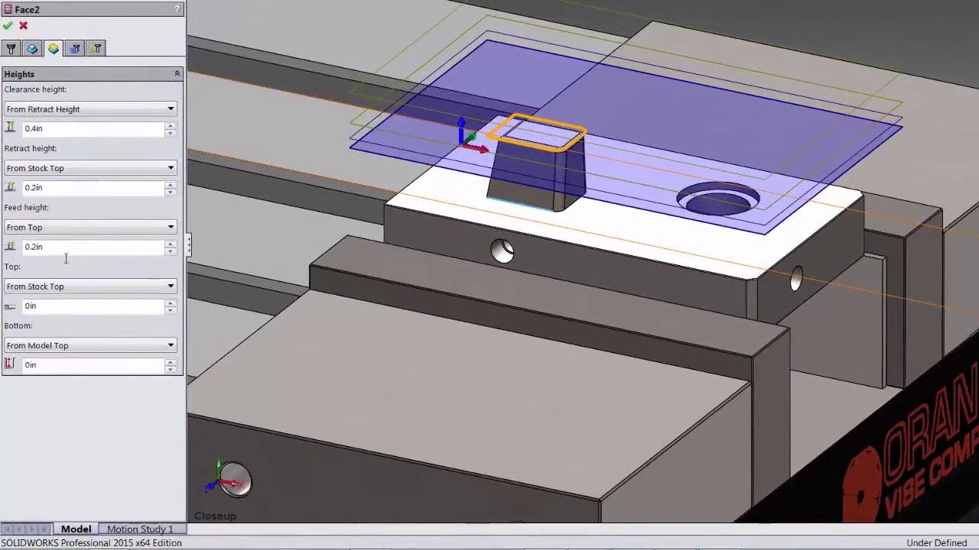
left_click_drag(38, 365, 26, 364)
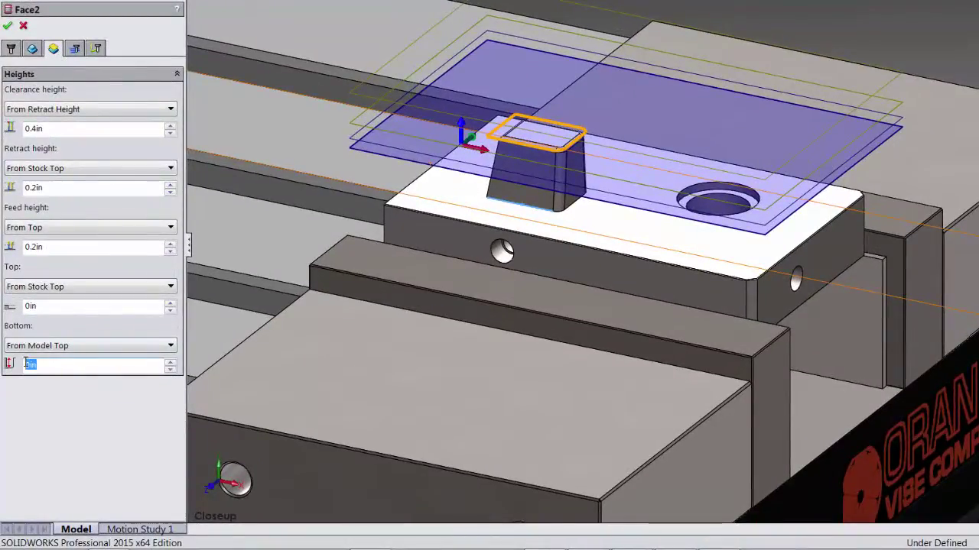
type(".03")
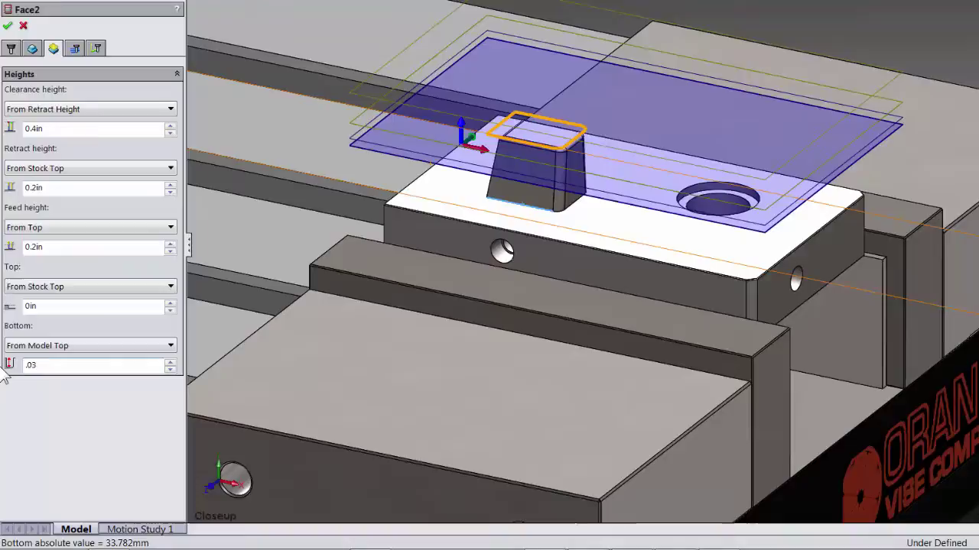
key("BackSpace")
key("BackSpace")
key("BackSpace")
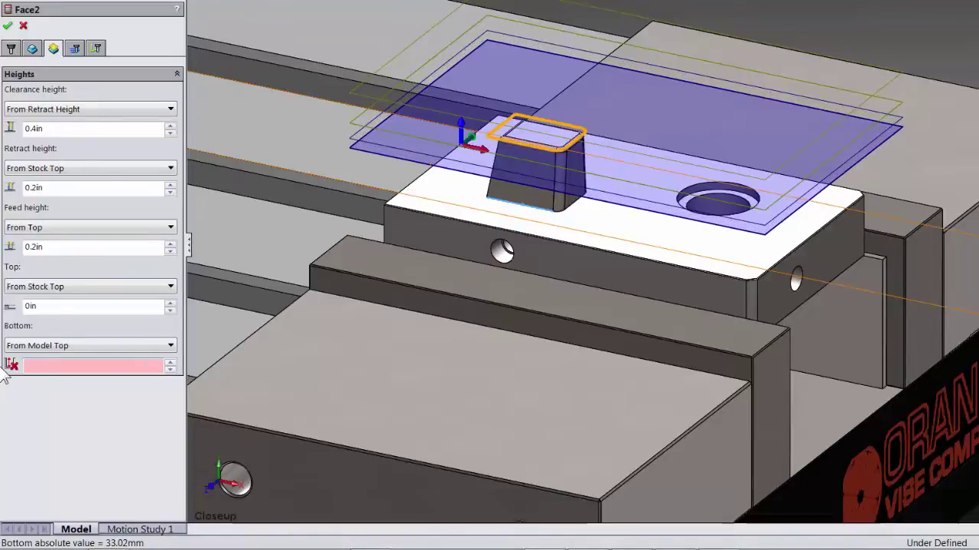
type(".5")
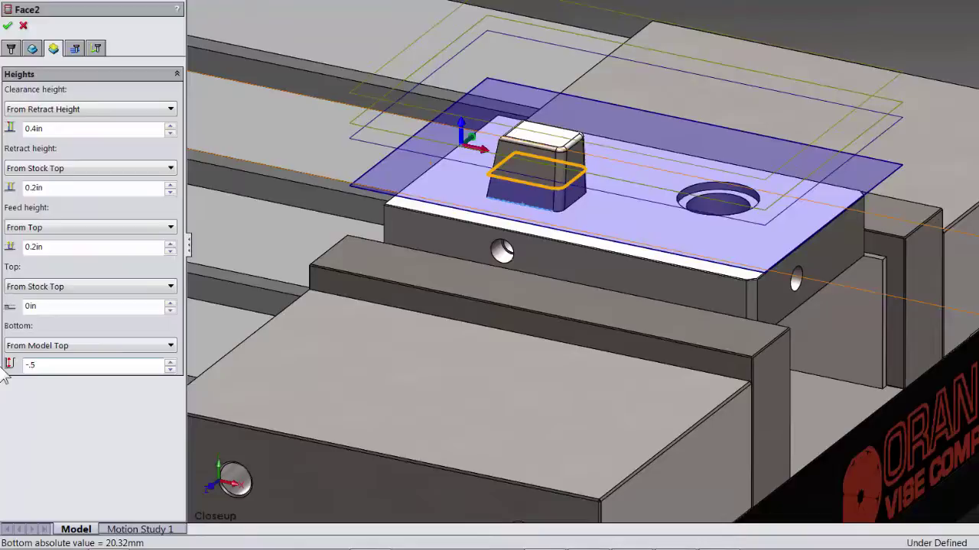
key("BackSpace")
key("BackSpace")
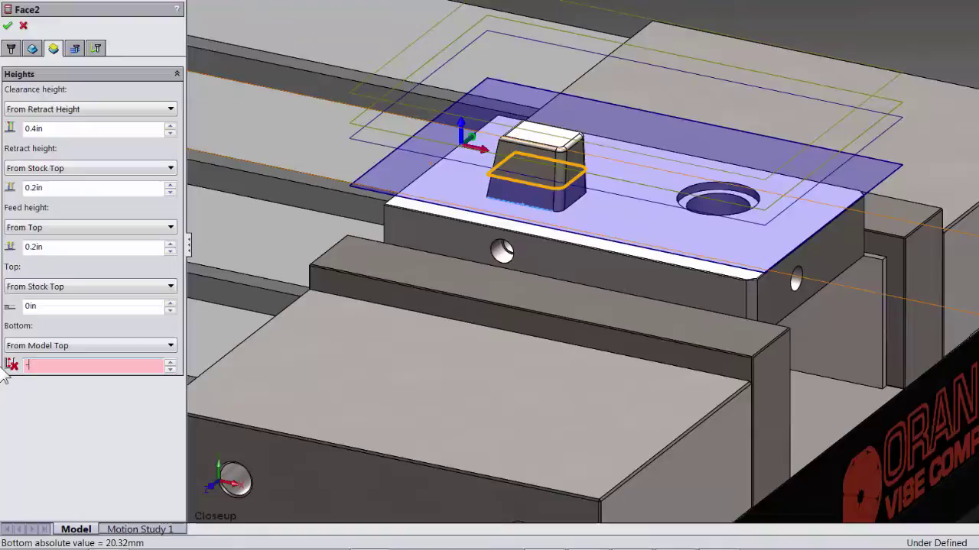
type("0.")
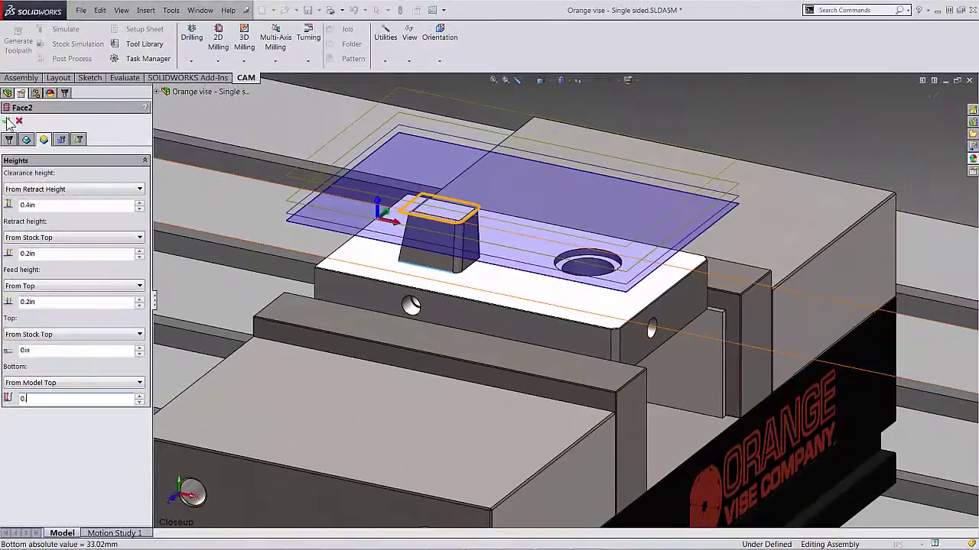
left_click(8, 121)
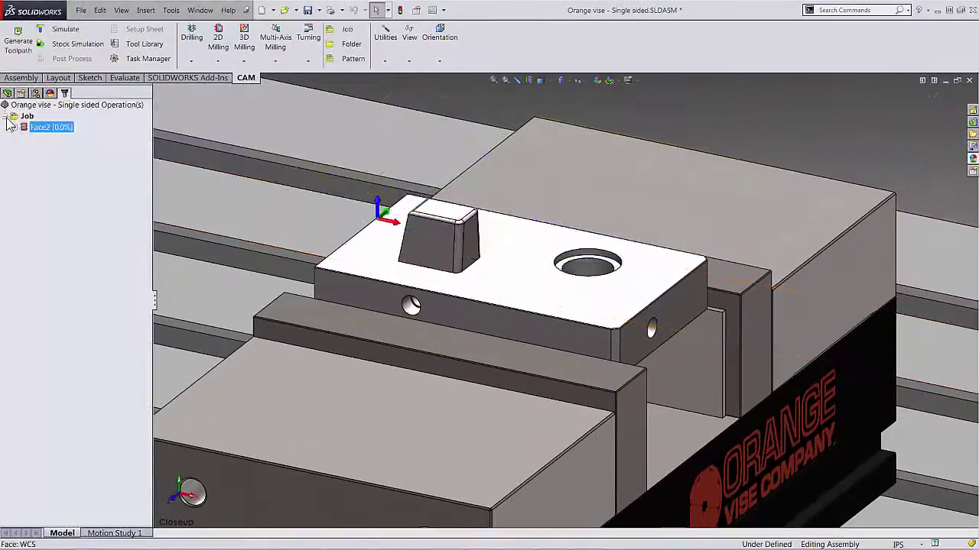
Simulate the Face2 toolpath from start to finish.
left_click(63, 29)
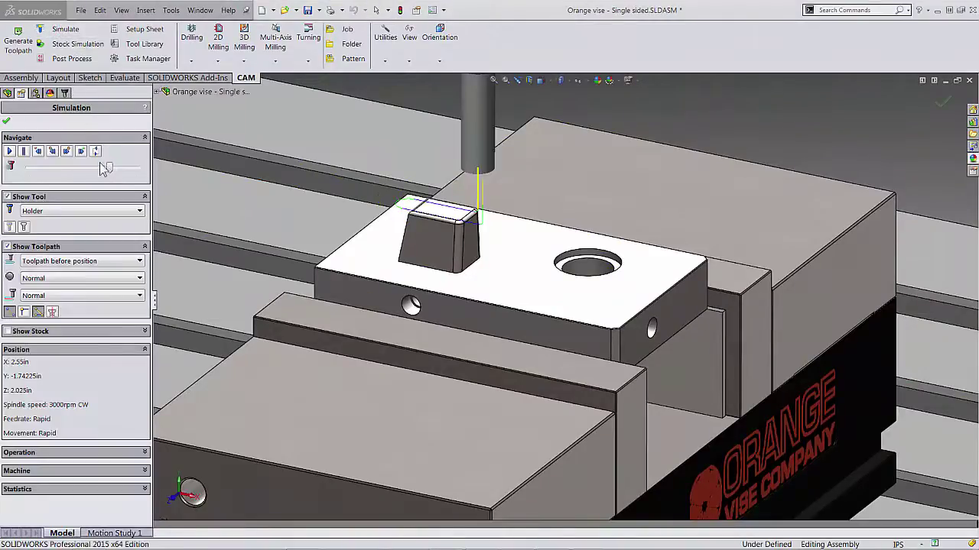
left_click(9, 152)
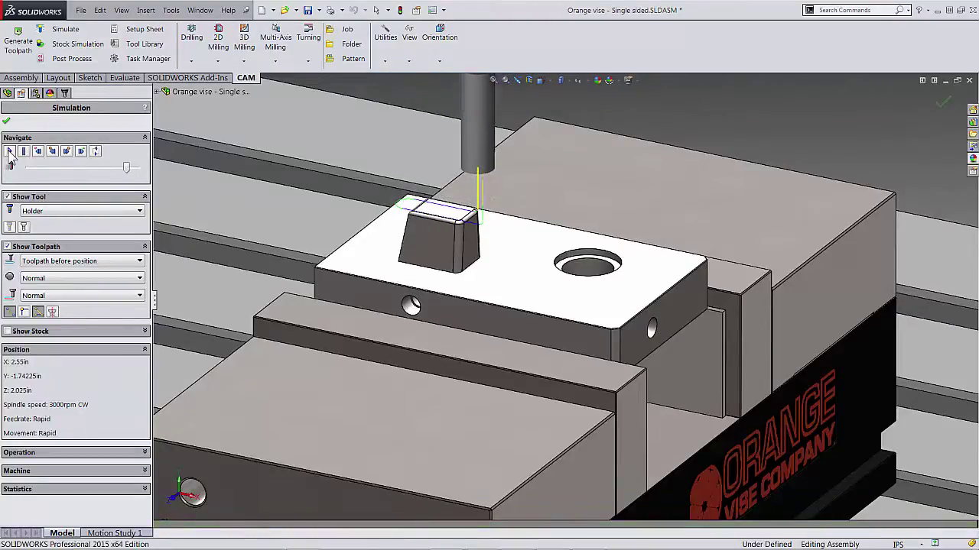
left_click(6, 121)
Select the part's top face and bring up its Component Properties.
left_click(35, 128)
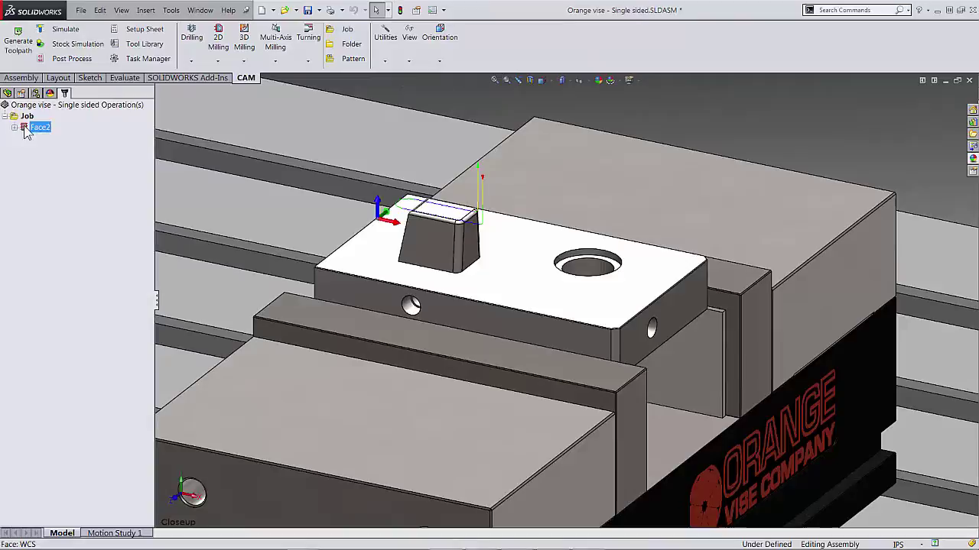
left_click(526, 280)
left_click(663, 223)
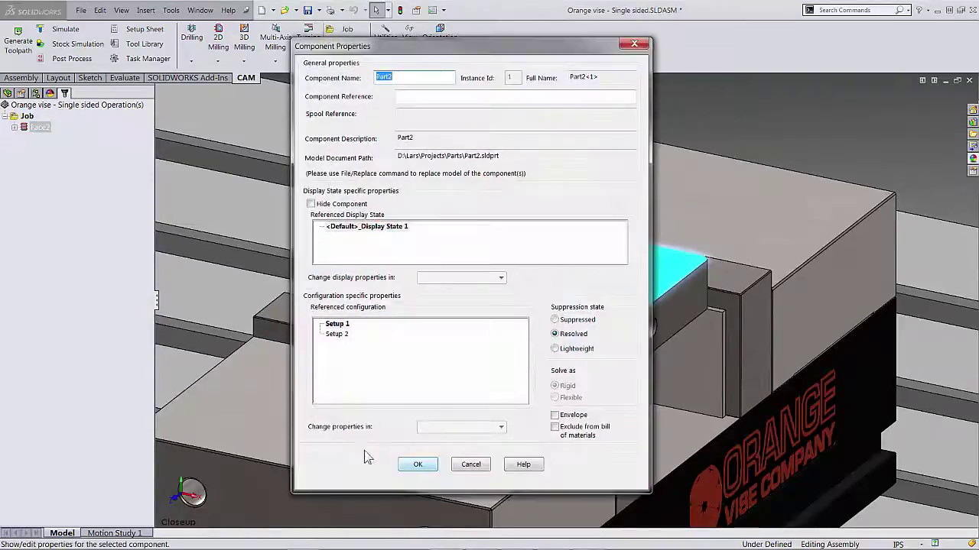
Switch the part to the Setup 1 configuration and delete the Face2 operation.
left_click(338, 325)
left_click(417, 465)
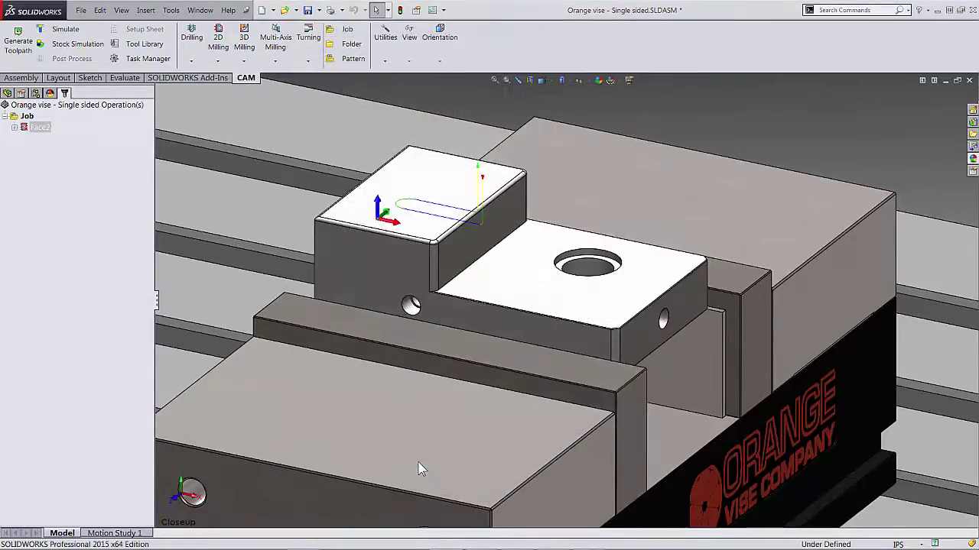
left_click(34, 128)
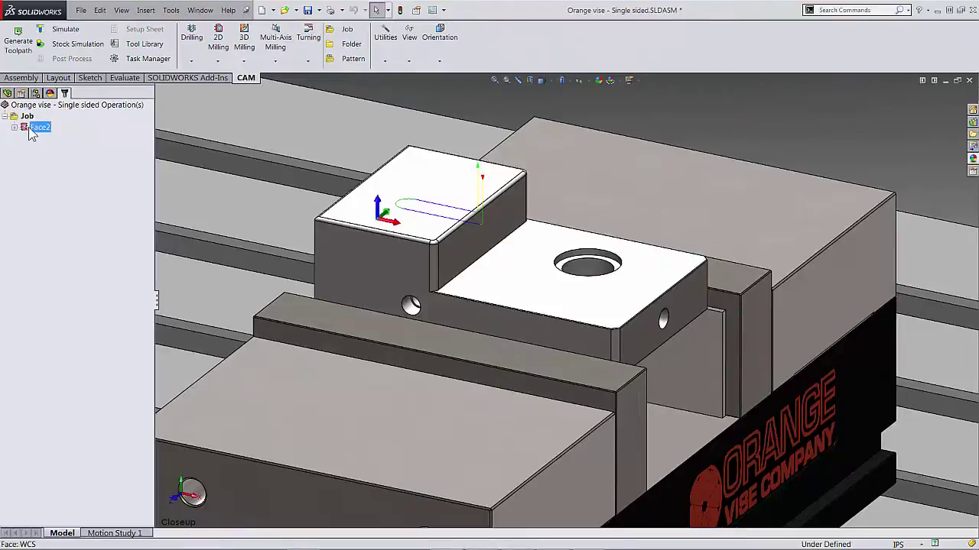
key("Delete")
left_click(533, 309)
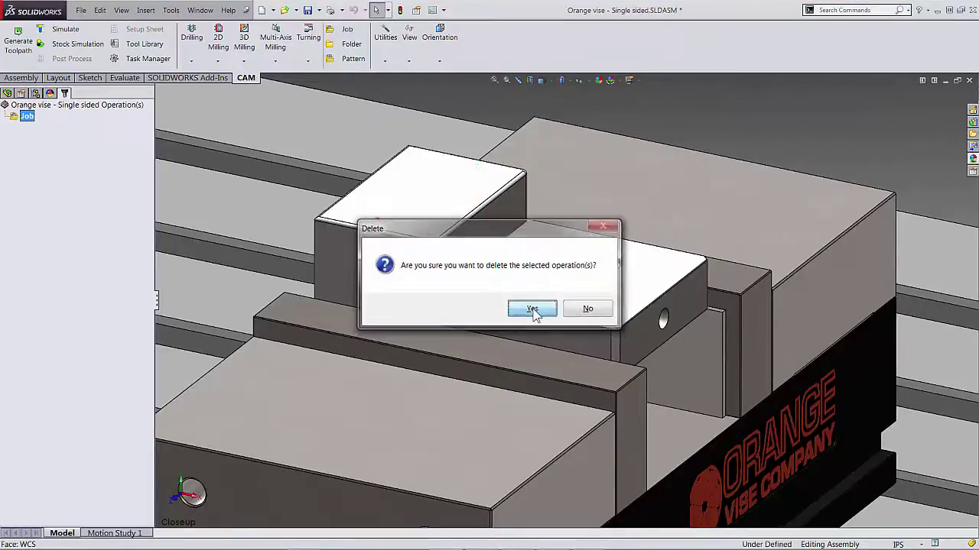
left_click(533, 310)
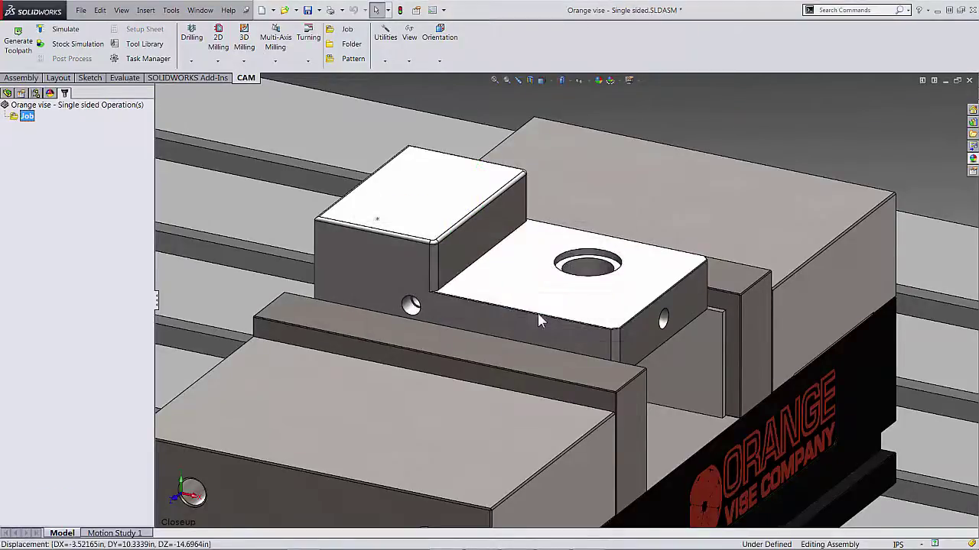
Create a Face3 operation using the #3 Ø1/2" flat mill and accept it.
left_click(226, 46)
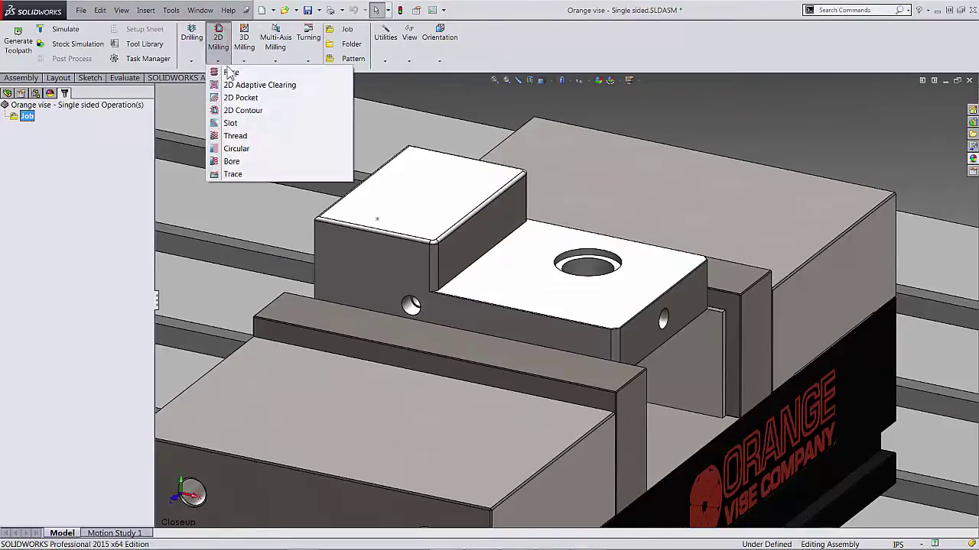
left_click(230, 72)
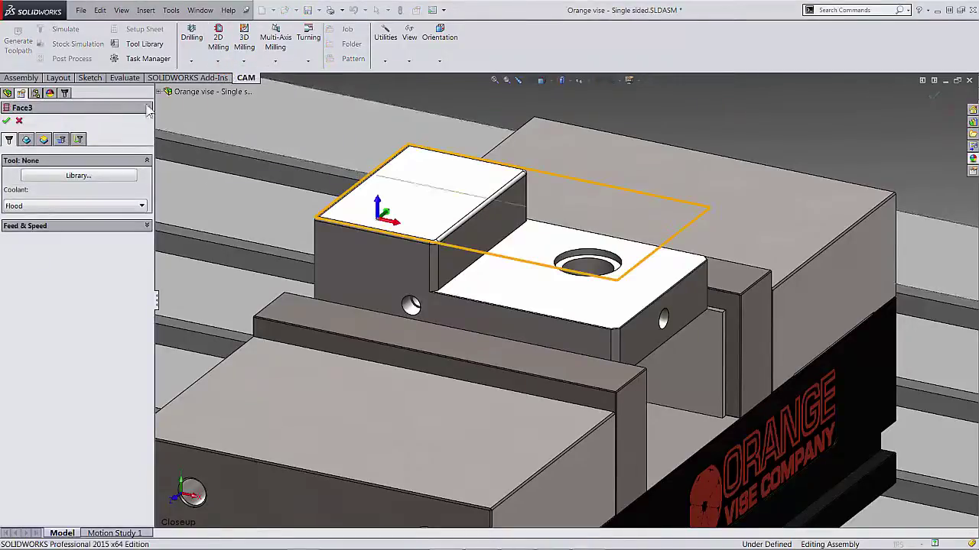
left_click(111, 180)
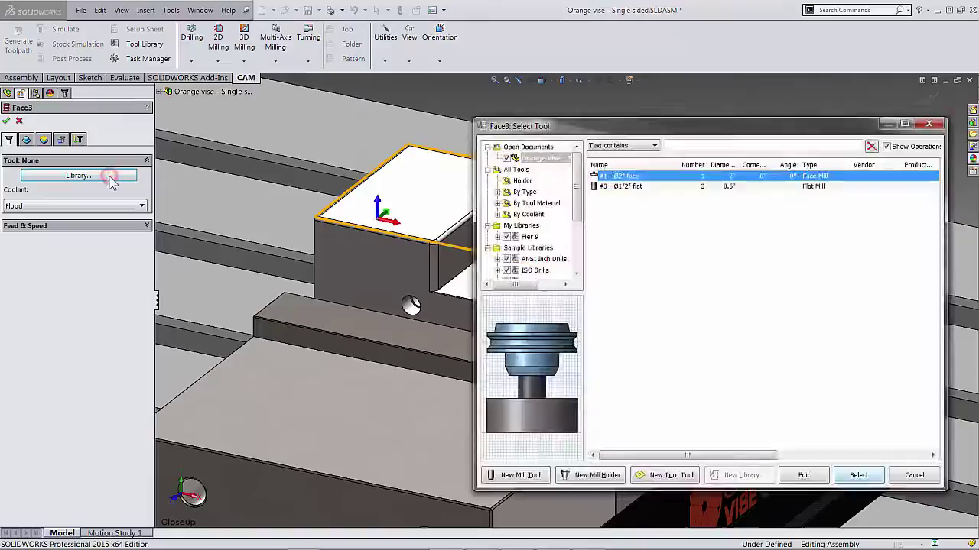
right_click(654, 187)
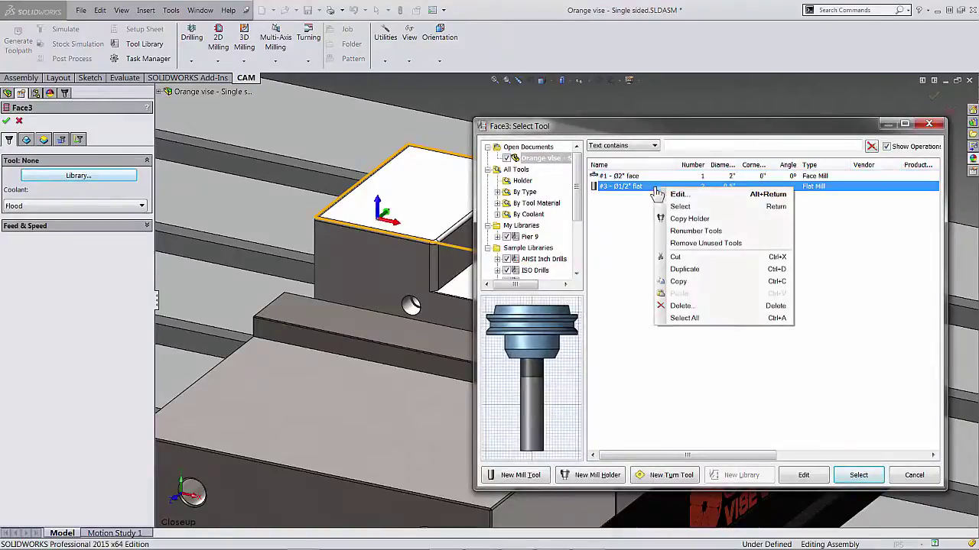
left_click(680, 206)
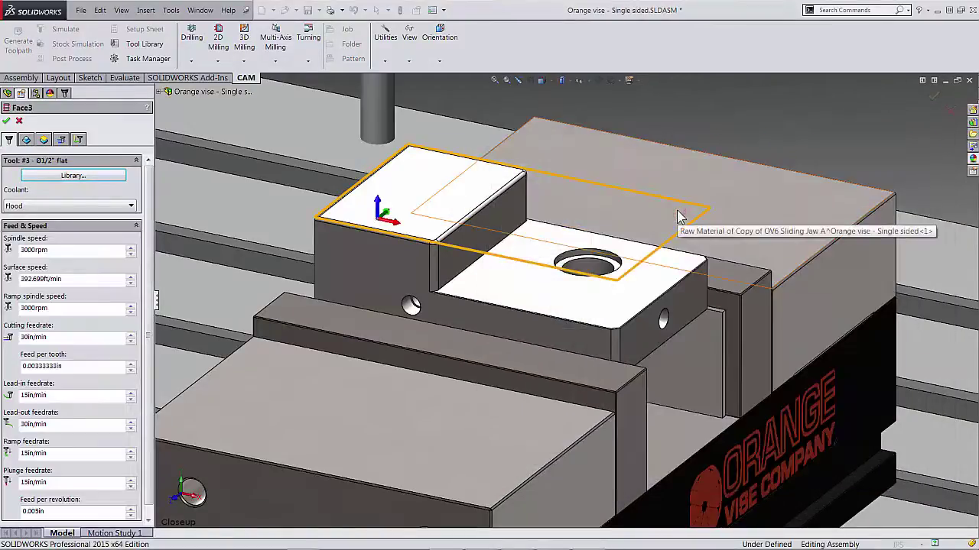
left_click(6, 121)
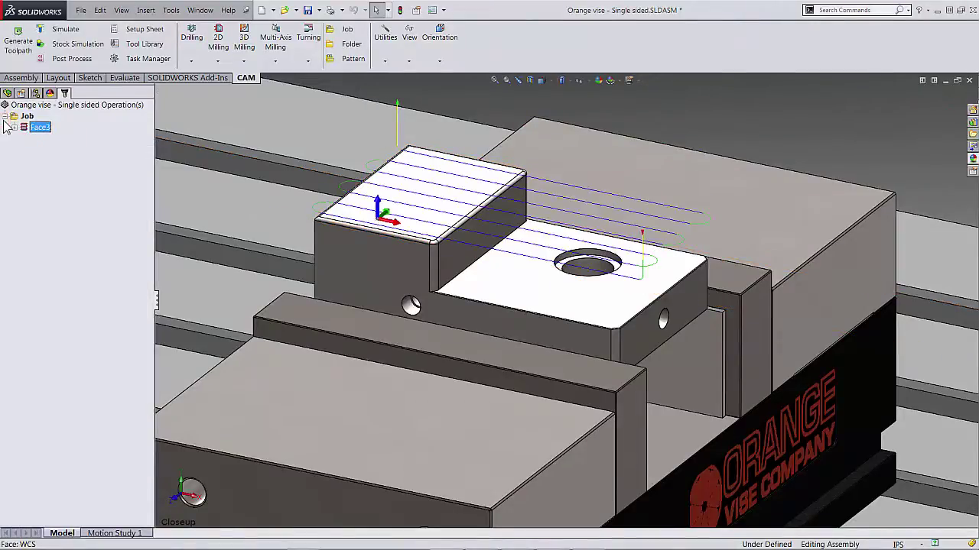
Edit Face3 to use the raised block's top face as its stock contour and regenerate.
right_click(41, 132)
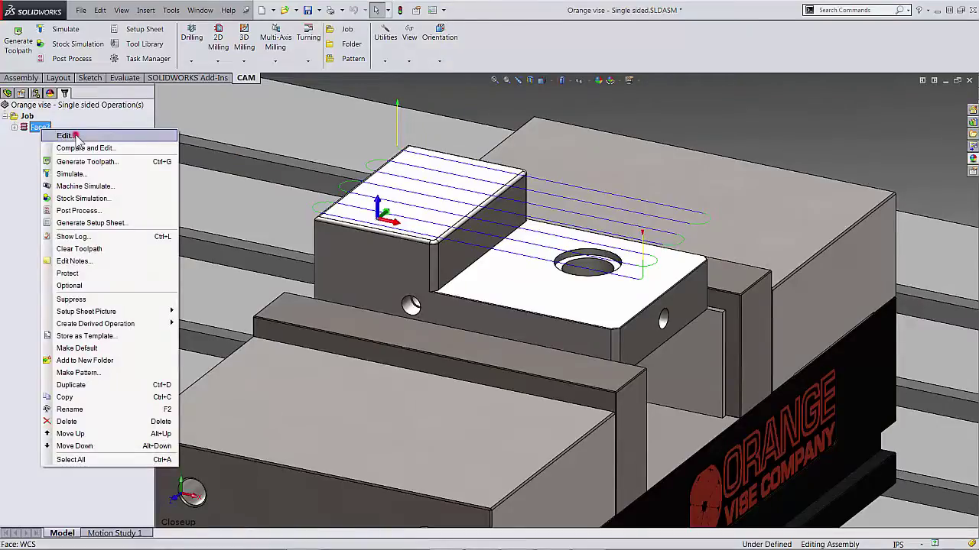
left_click(66, 136)
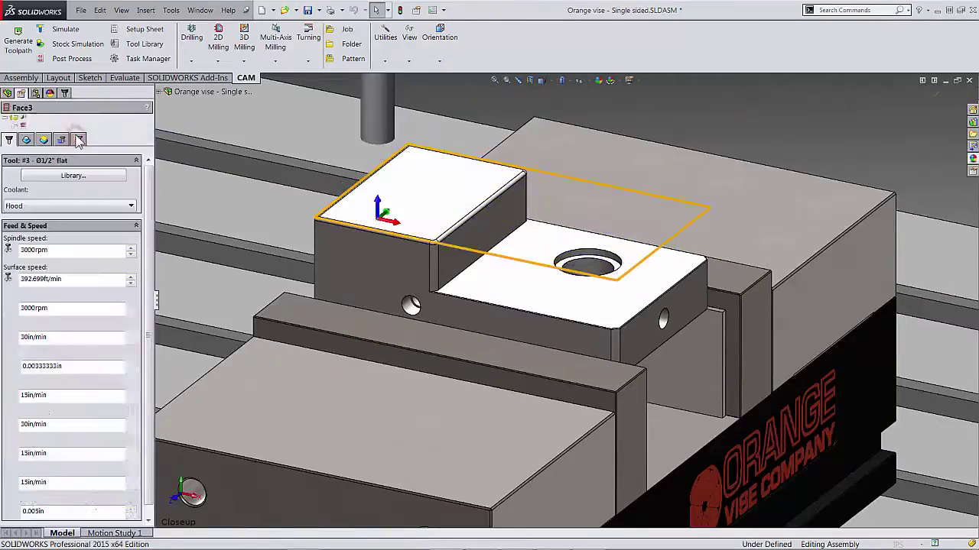
left_click(28, 140)
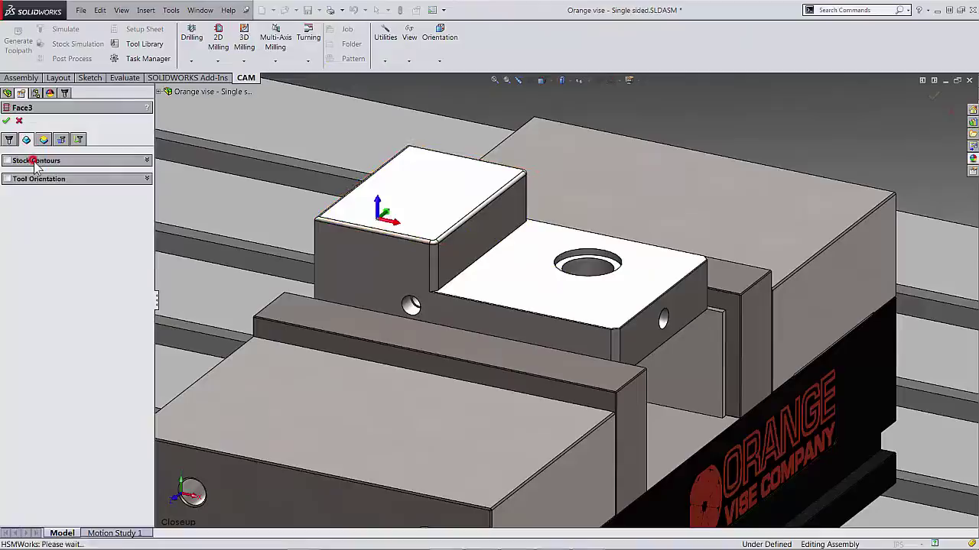
left_click(36, 161)
left_click(426, 180)
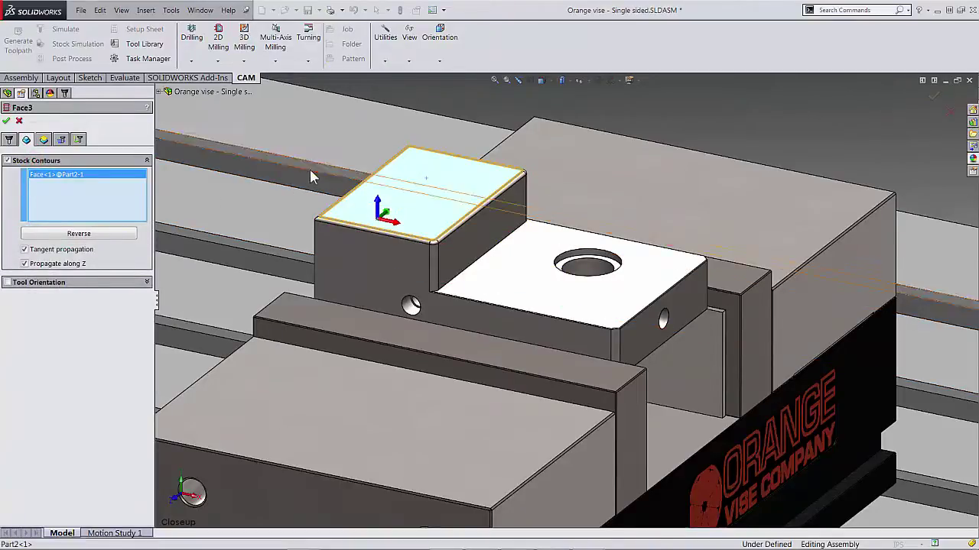
left_click(6, 121)
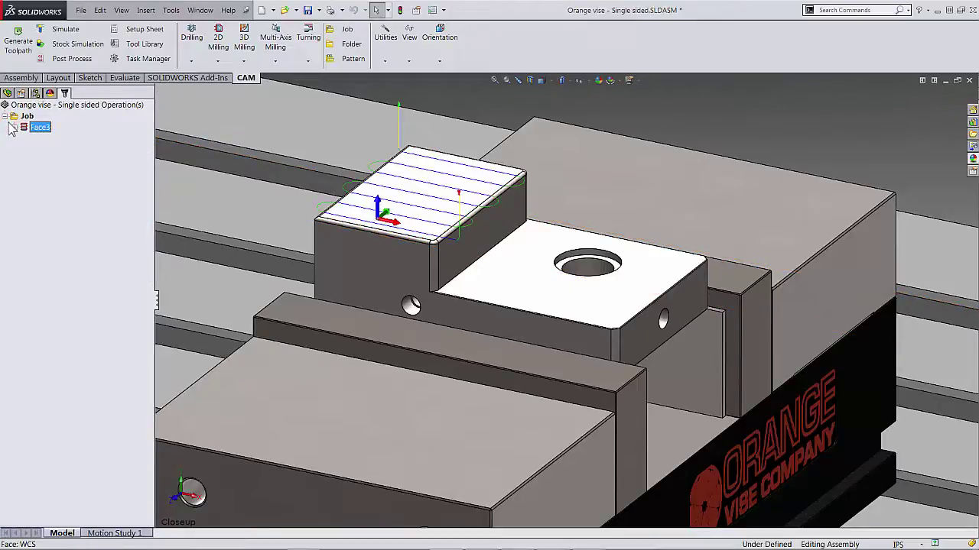
Change Face3's pass direction to 45° so the facing passes cross the island diagonally.
right_click(46, 130)
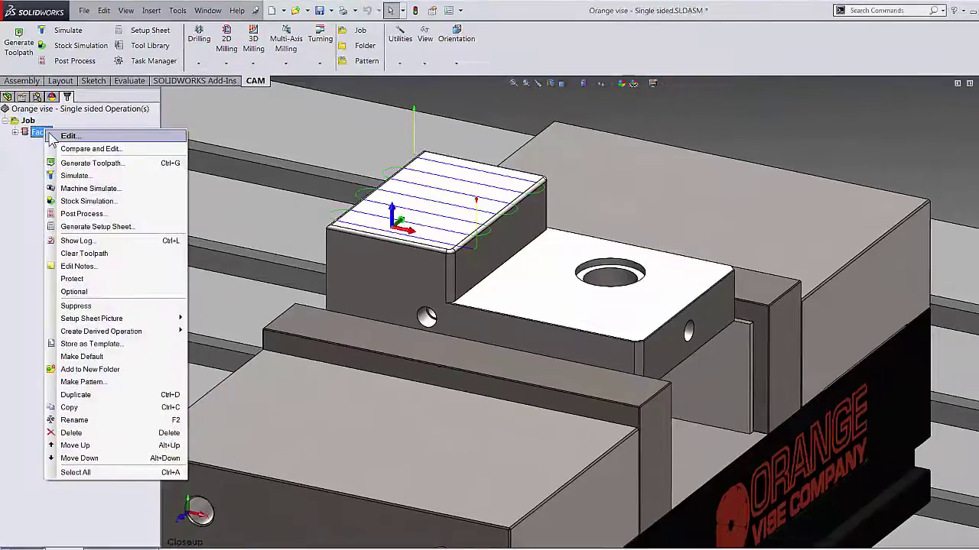
left_click(61, 137)
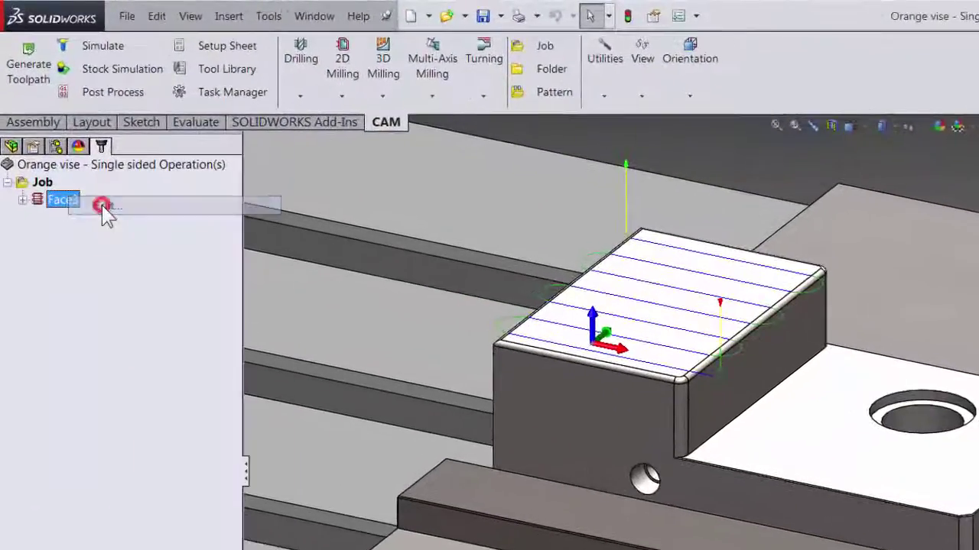
left_click(96, 219)
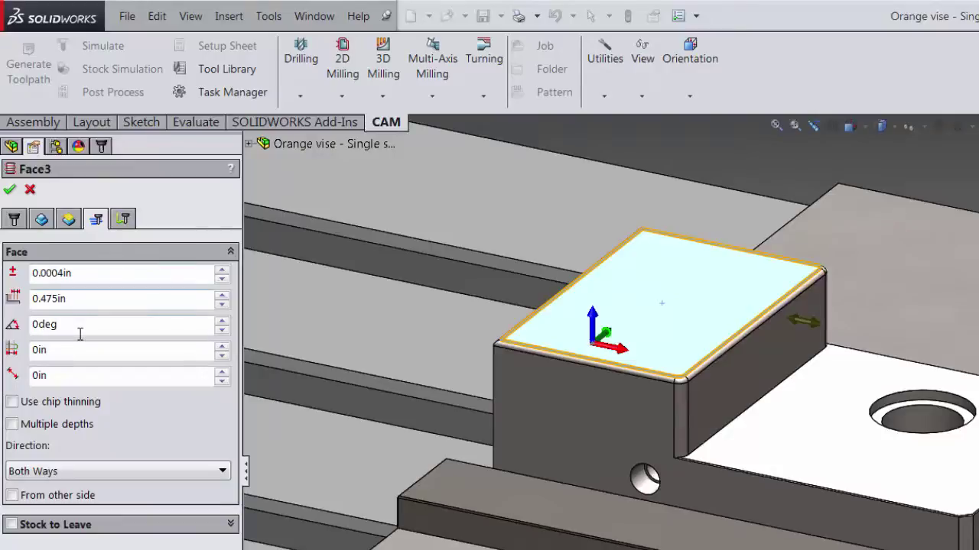
left_click_drag(59, 324, 11, 325)
type("45")
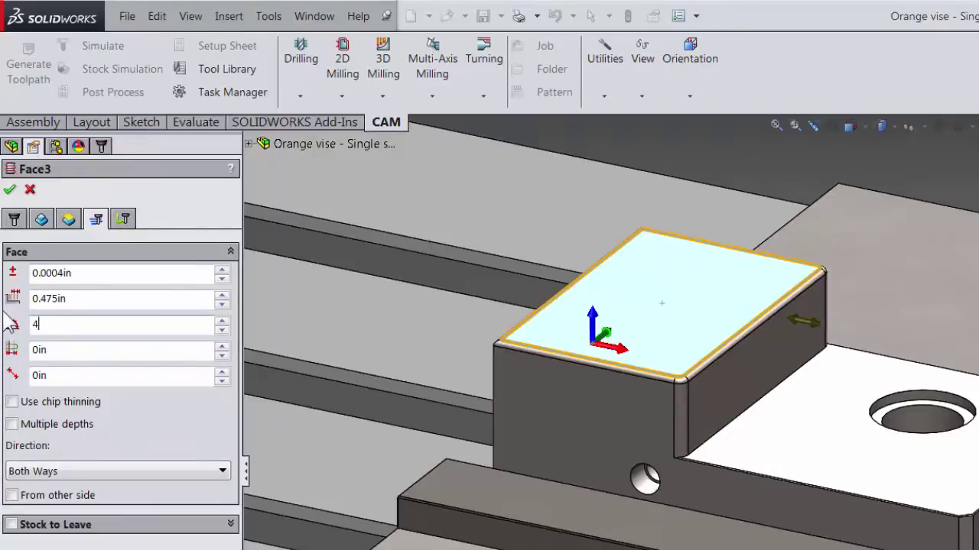
left_click(10, 190)
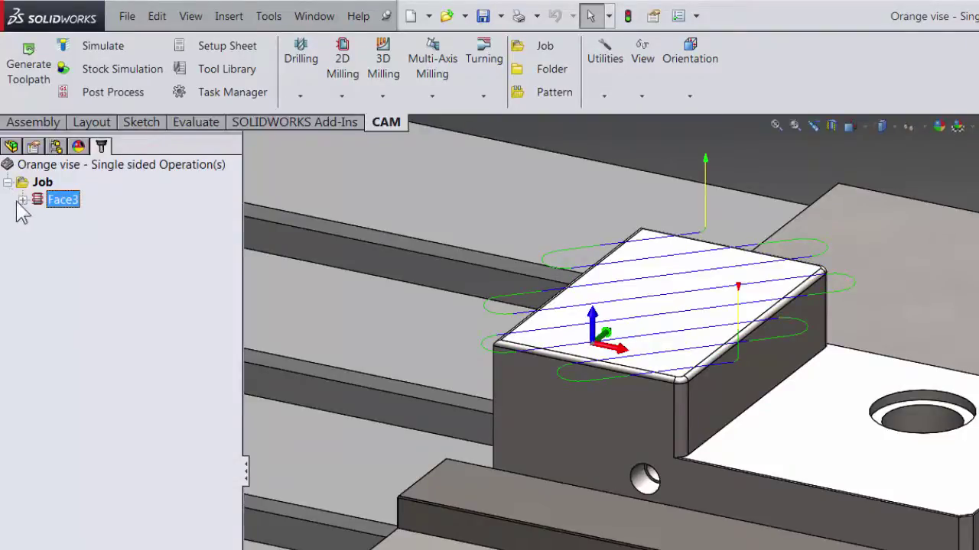
Set Face3's pass direction to 90° and its pass extension to 1 in.
right_click(44, 200)
left_click(69, 212)
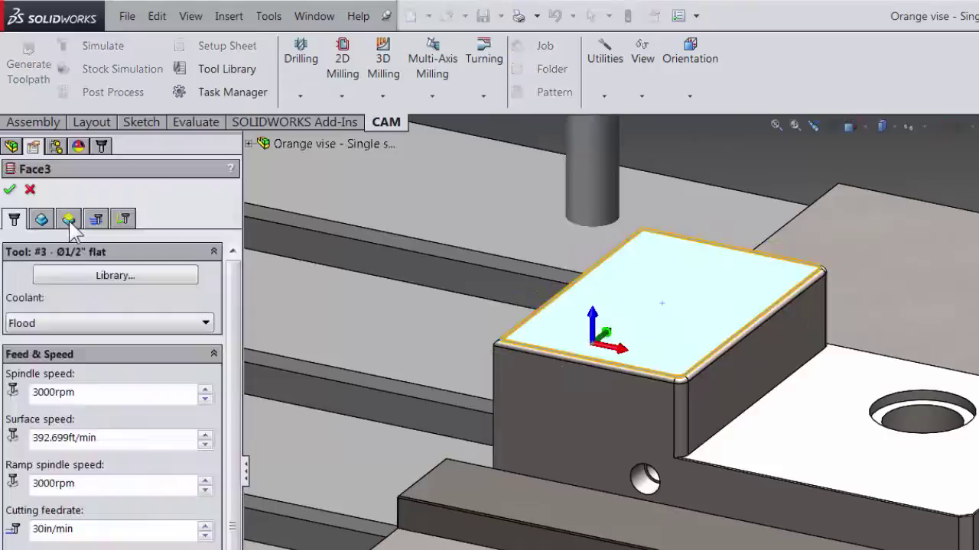
left_click(95, 220)
double_click(85, 324)
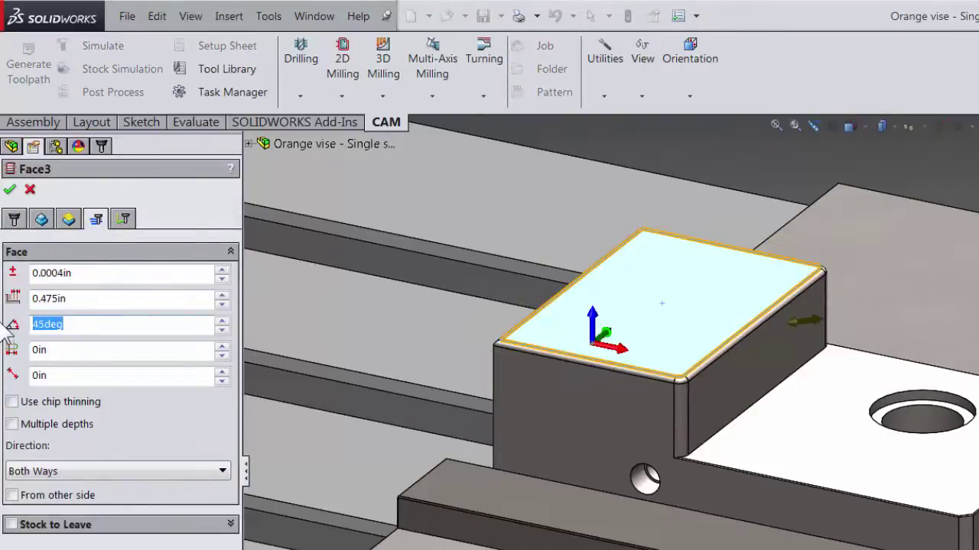
type("90")
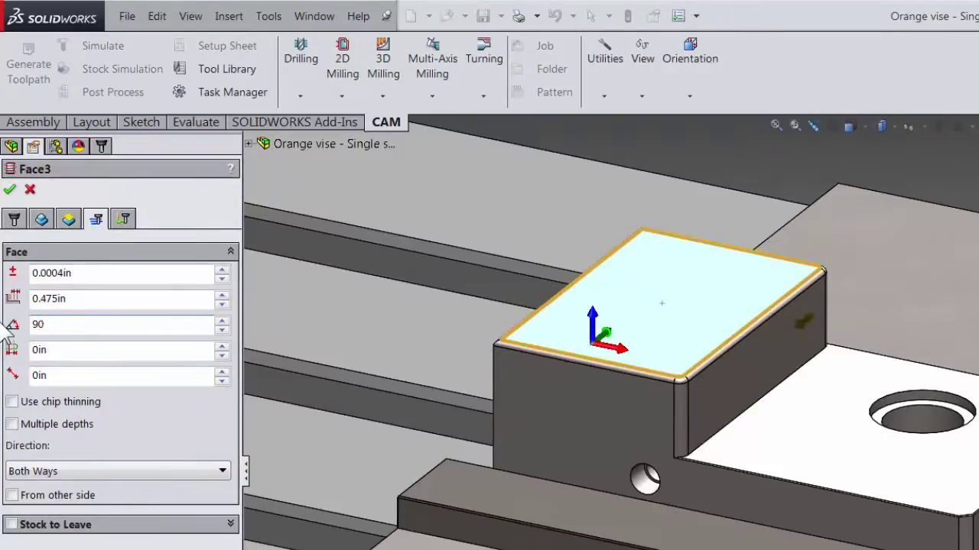
double_click(61, 351)
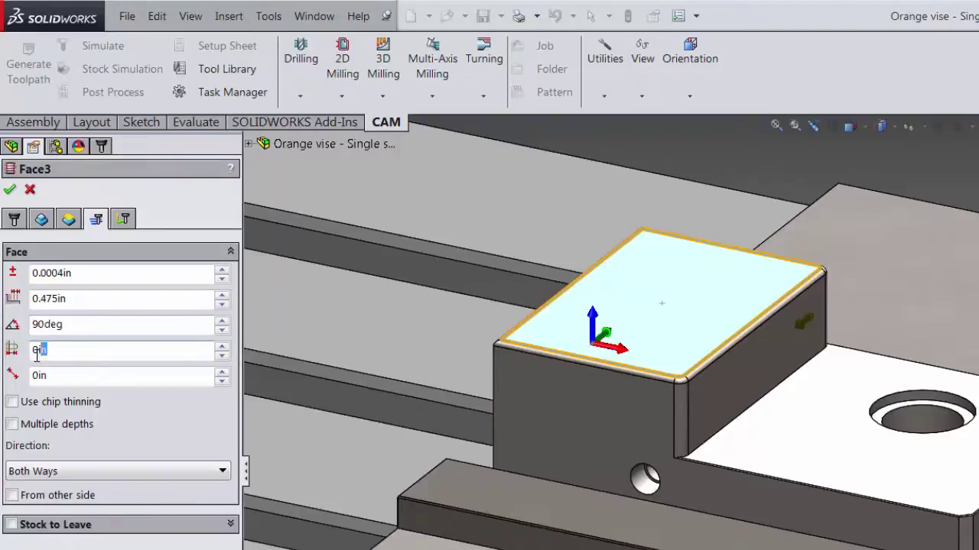
type("1.")
left_click(9, 190)
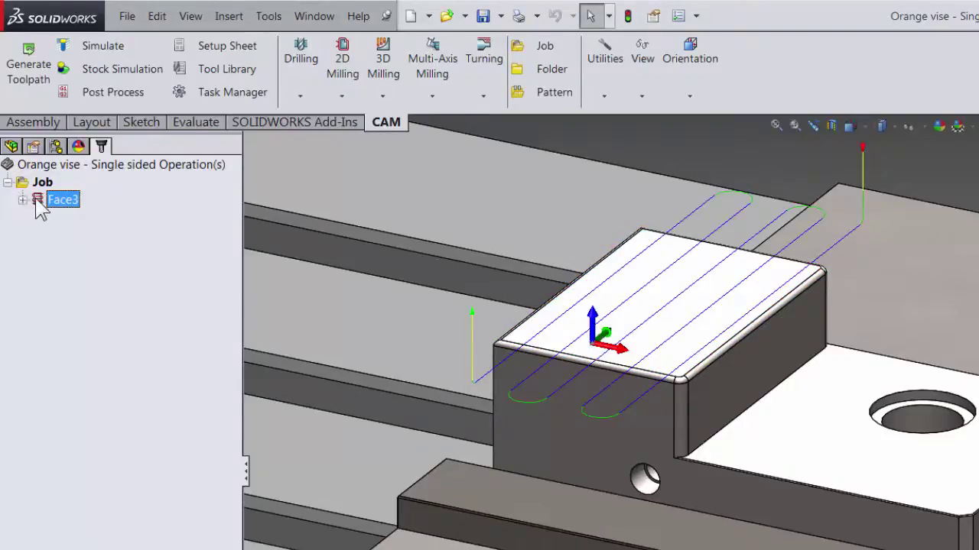
Enable multiple depths on Face3 so it cuts in 0.04 in steps.
right_click(39, 198)
left_click(75, 210)
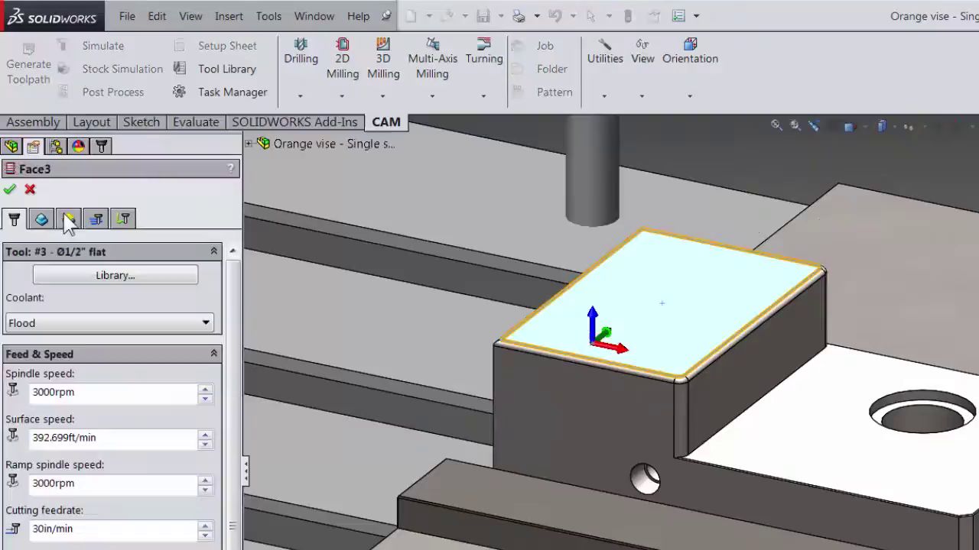
left_click(104, 222)
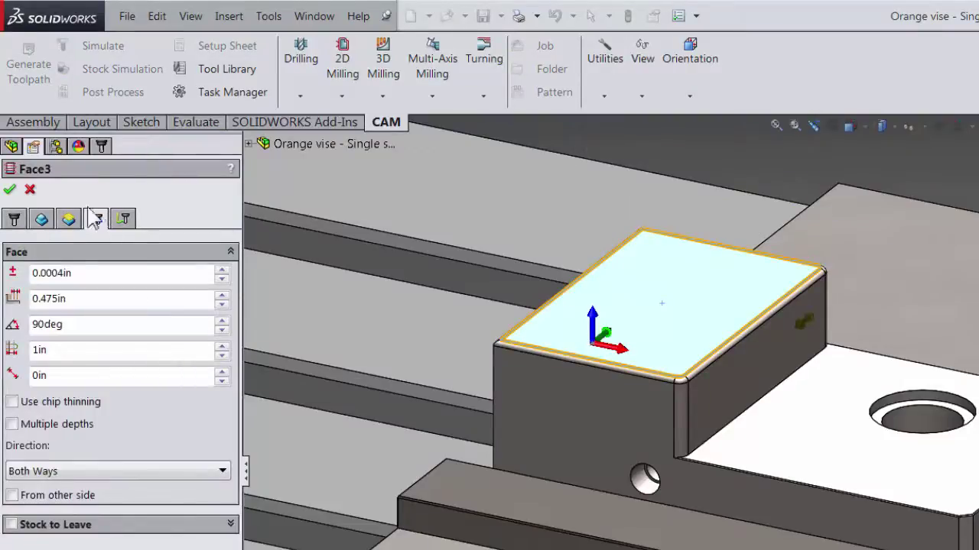
left_click(12, 424)
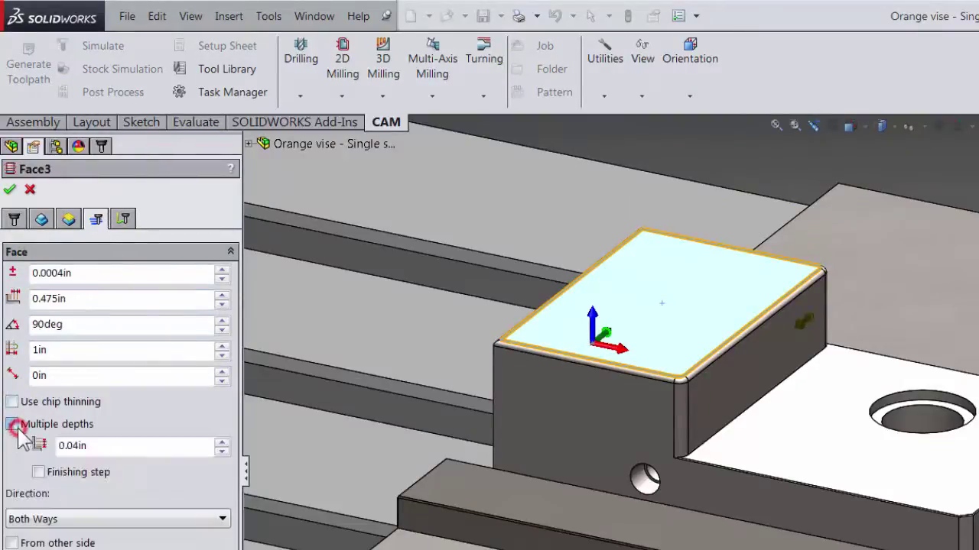
left_click(9, 188)
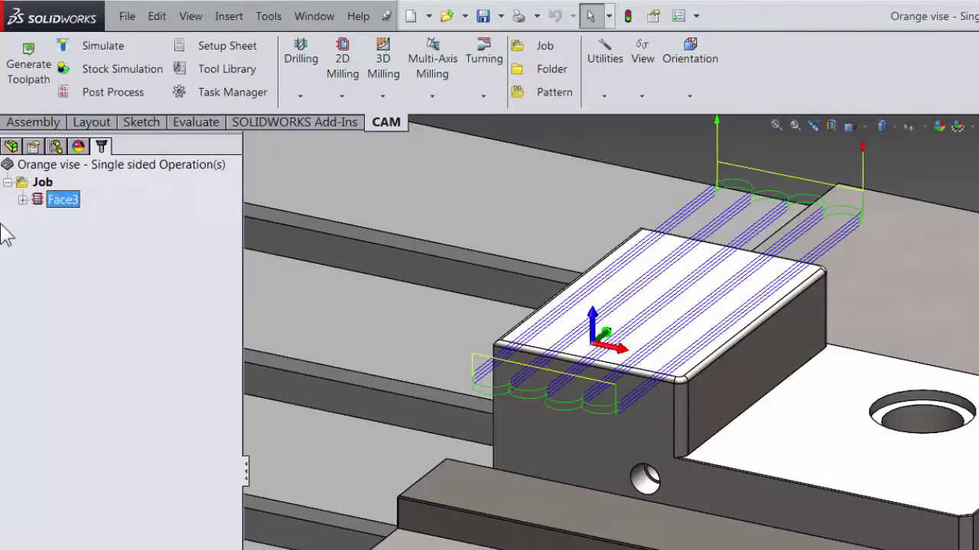
Set Face3's lead-in radius to 2 in, with the lead-out matching it.
right_click(36, 201)
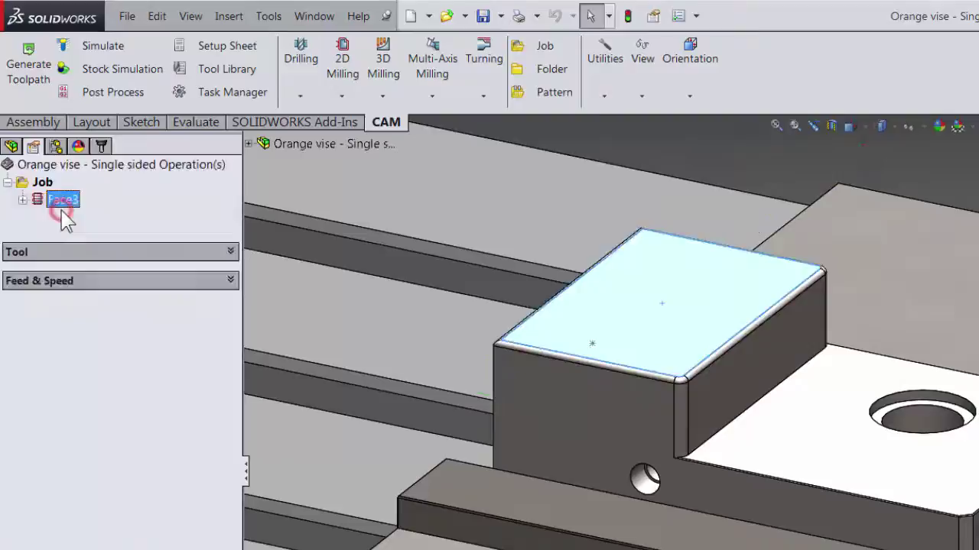
double_click(61, 213)
left_click(124, 220)
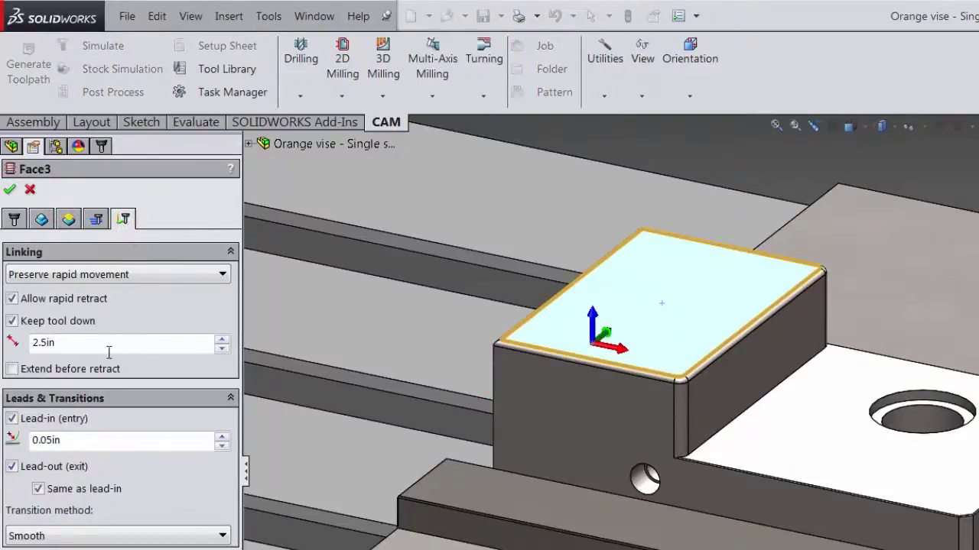
left_click_drag(91, 443, 17, 447)
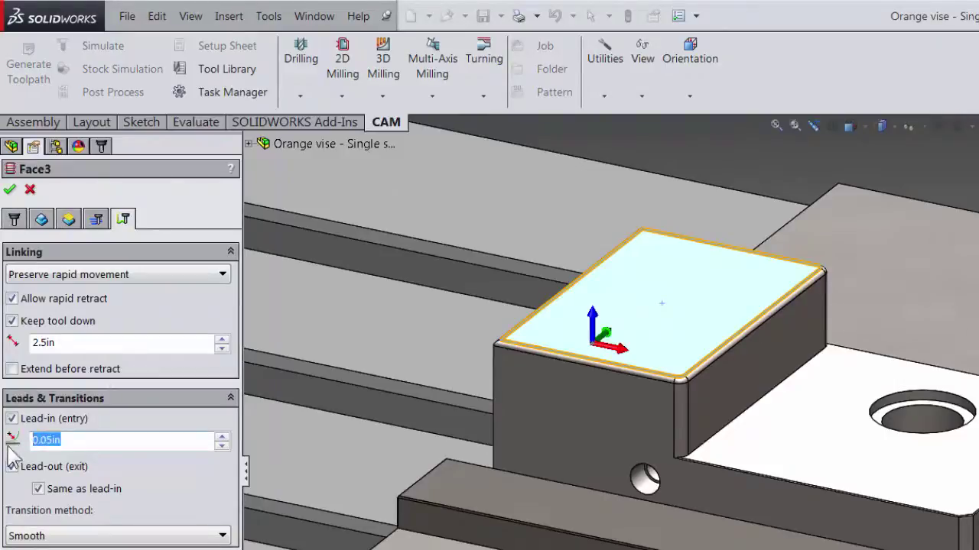
type("2.")
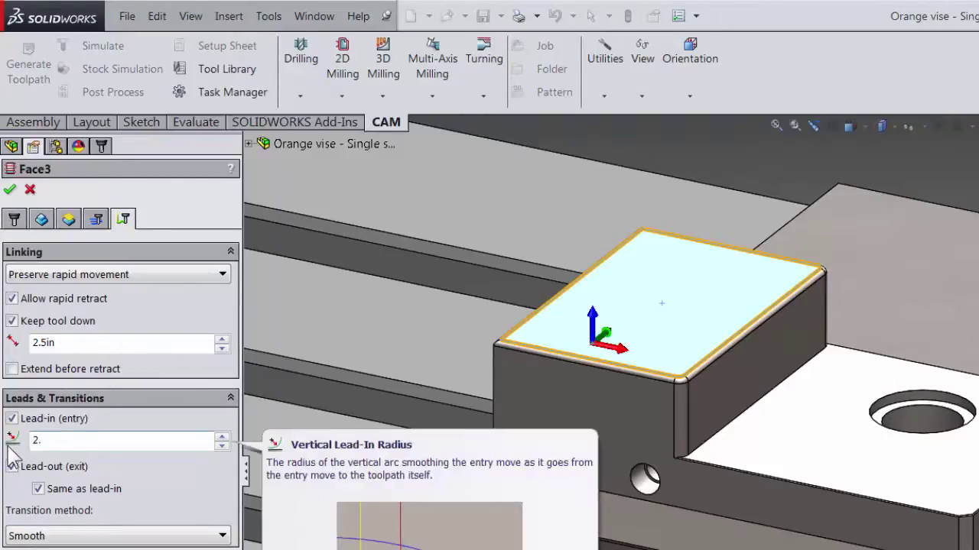
left_click(9, 190)
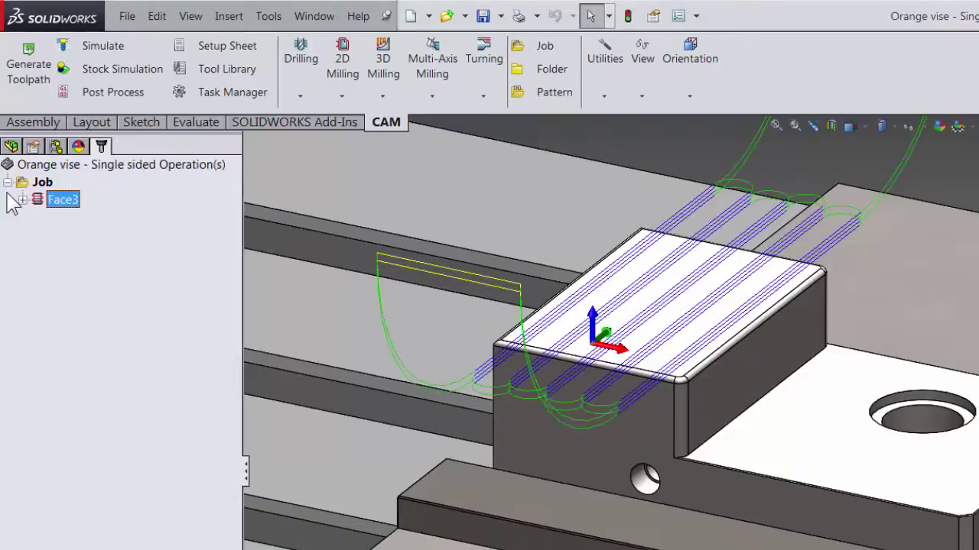
Simulate the Face3 toolpath, setting the playback position and playing it through.
left_click(102, 47)
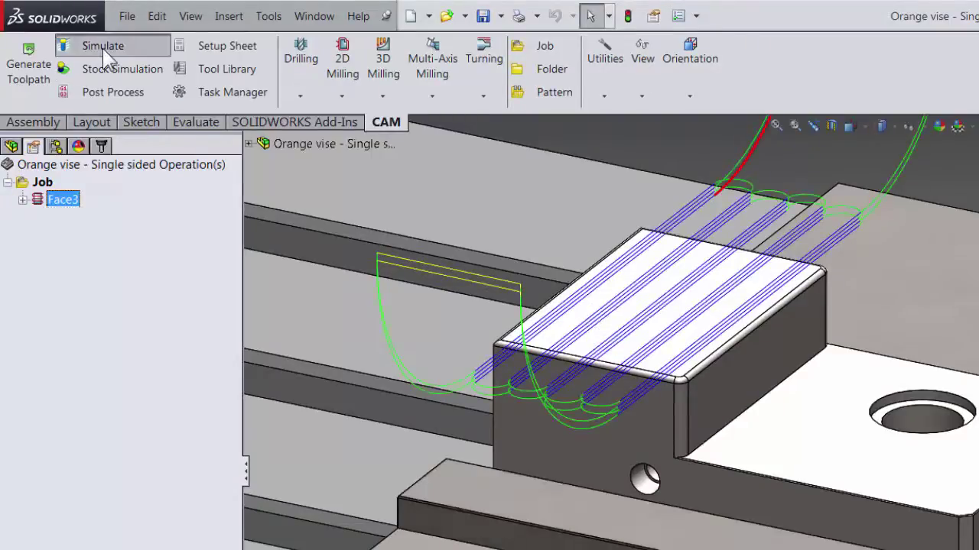
left_click_drag(176, 268, 210, 275)
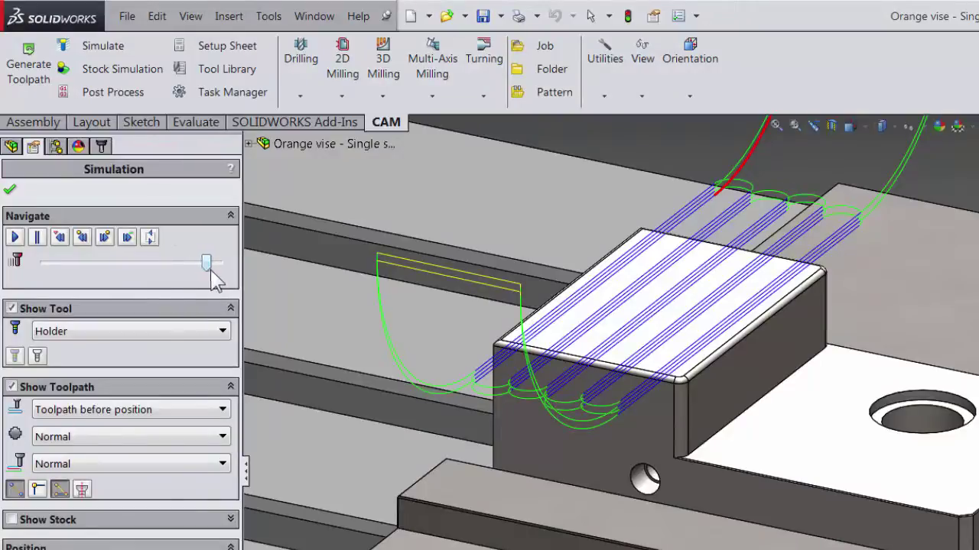
left_click(14, 238)
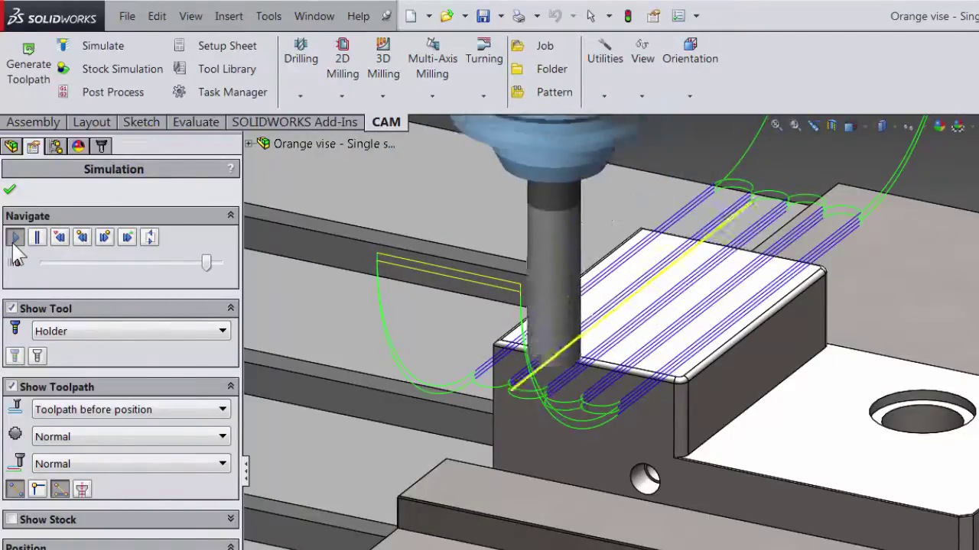
Close the simulation and review Face3's linking settings to confirm the 2 in leads.
left_click(9, 189)
right_click(45, 203)
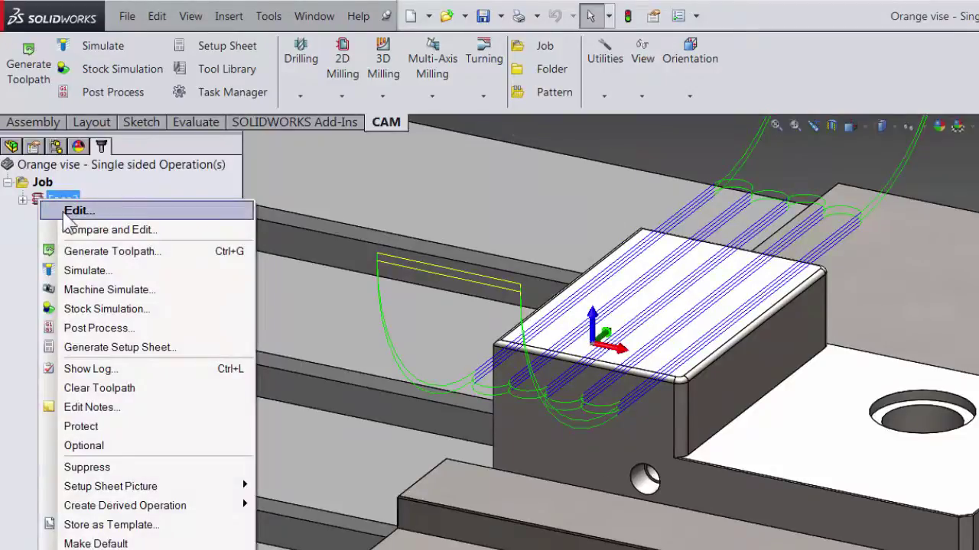
left_click(72, 212)
left_click(123, 220)
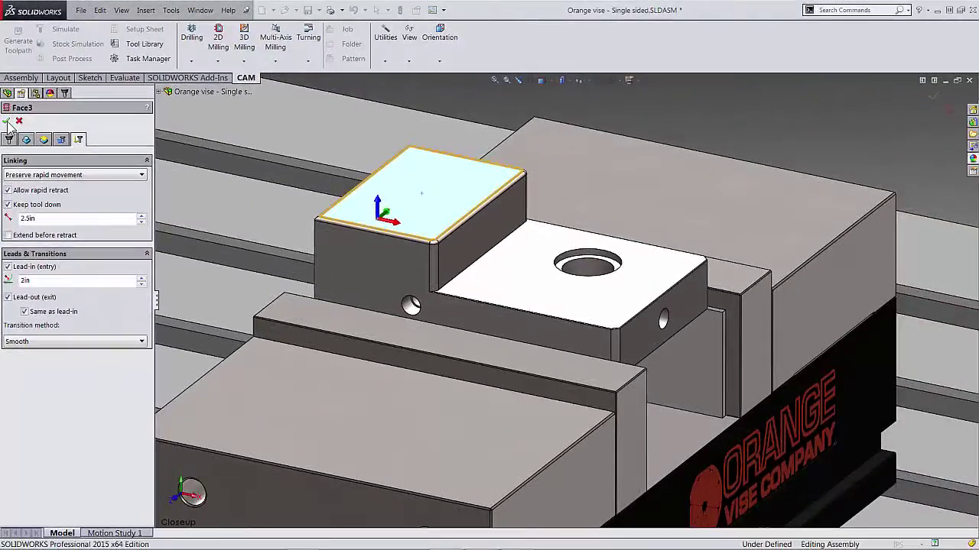
Close Face3 unchanged and browse the 2D and 3D milling strategy lists.
left_click(10, 190)
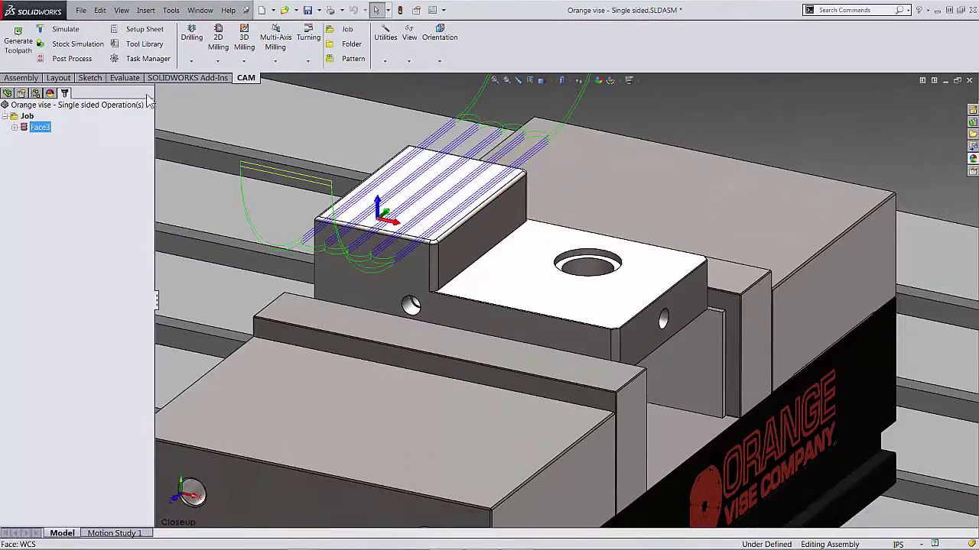
left_click(219, 47)
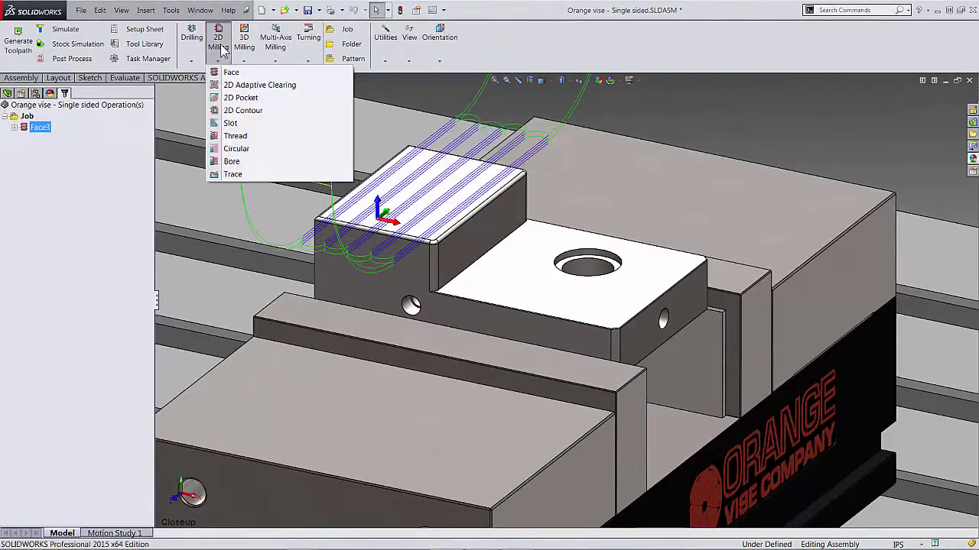
left_click(243, 45)
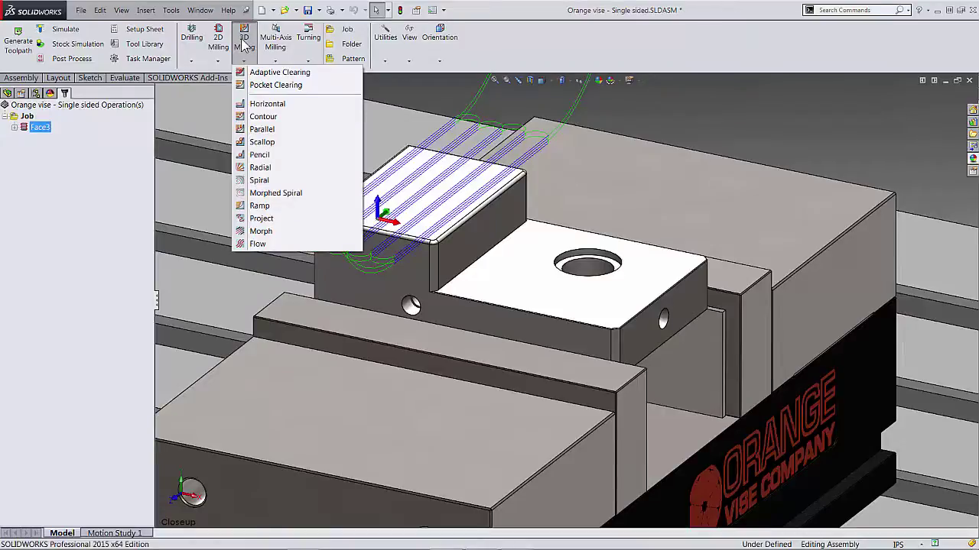